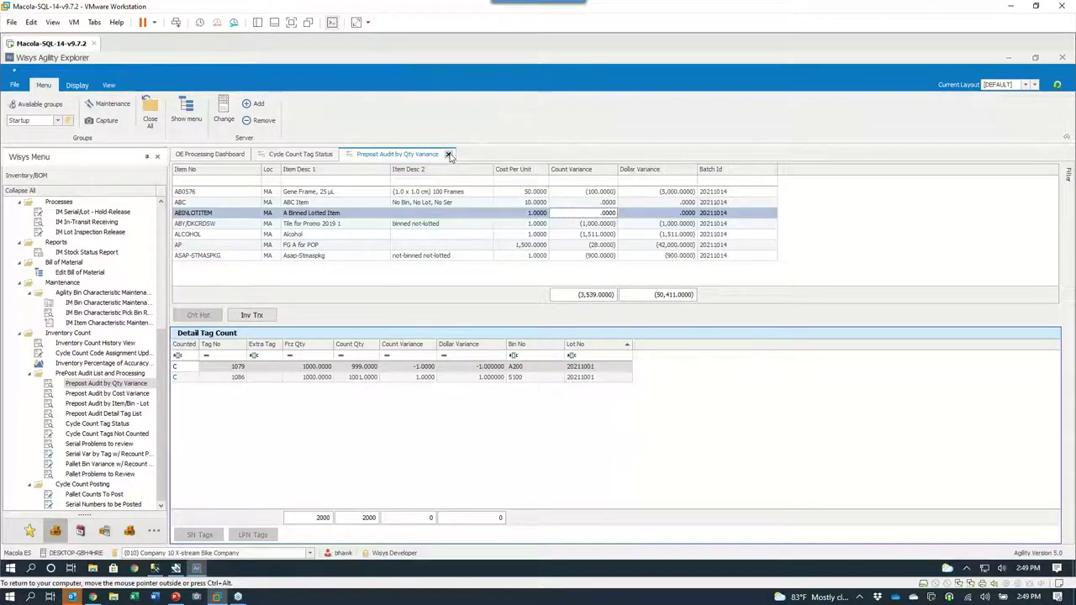
Close the Prepost Audit by Qty Variance and Cycle Count Tag Status views, and show the favorites list.
{"action": "left_click", "coordinate": [448, 154]}
{"action": "left_click", "coordinate": [342, 154]}
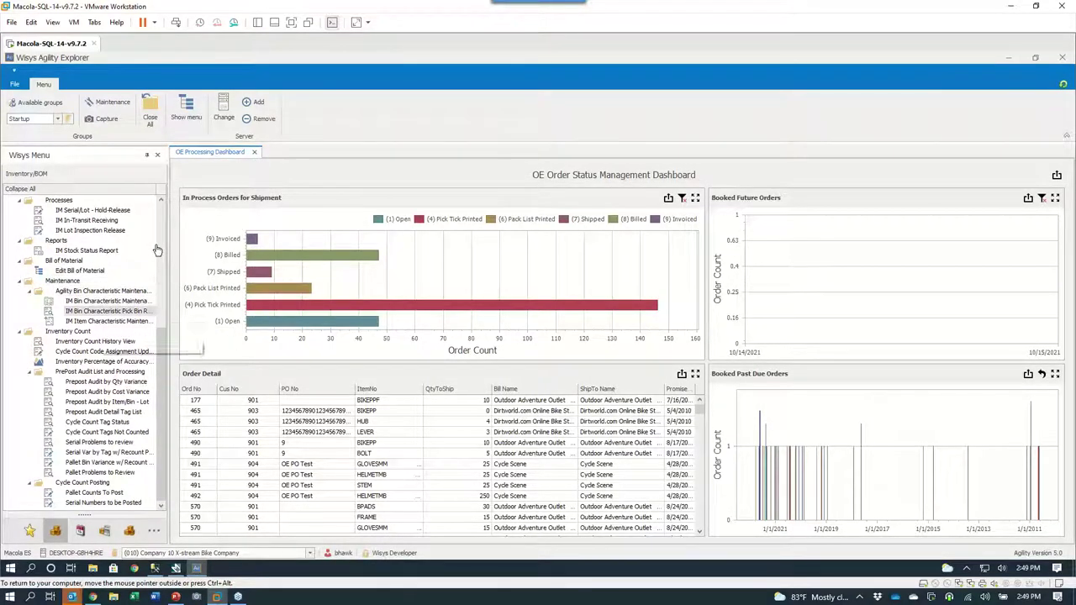
{"action": "left_click", "coordinate": [30, 530]}
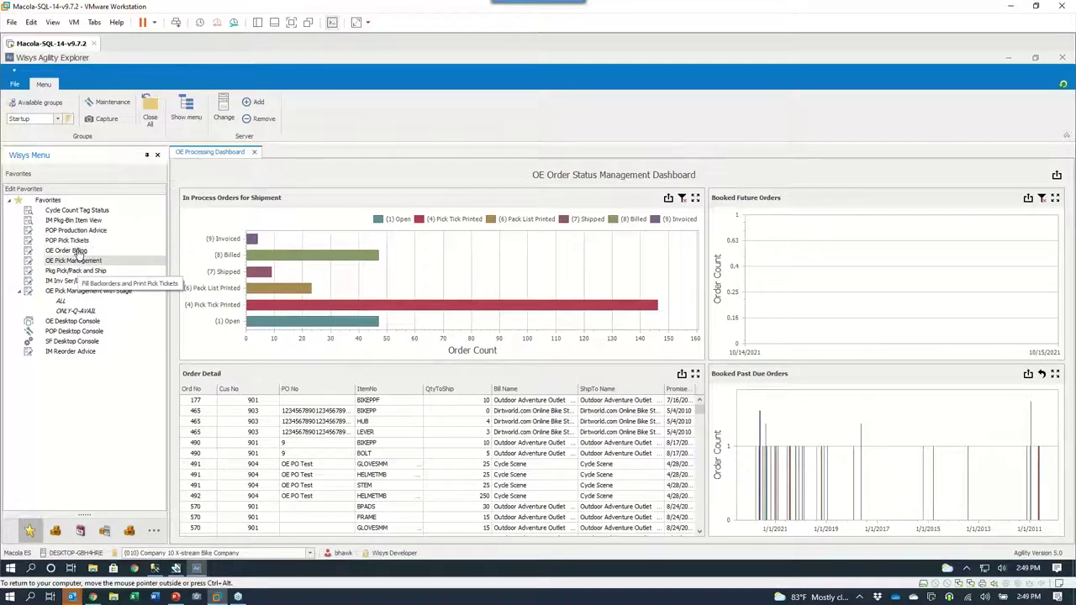
Look at the Add to Favorites option for an Inventory/BOM entry, and return to the favorites list.
{"action": "left_click", "coordinate": [55, 530]}
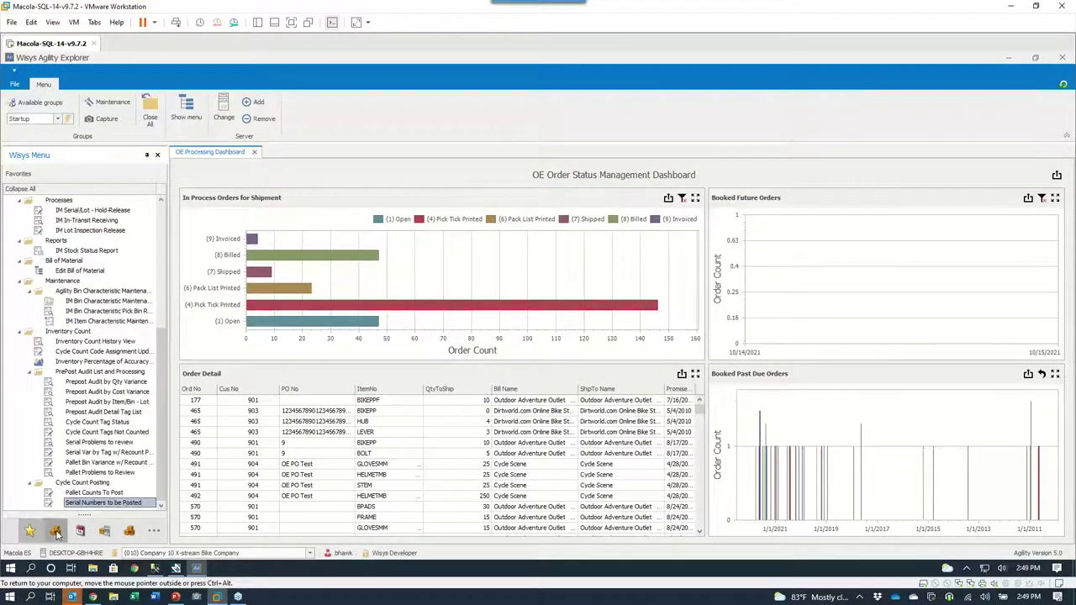
{"action": "right_click", "coordinate": [77, 254]}
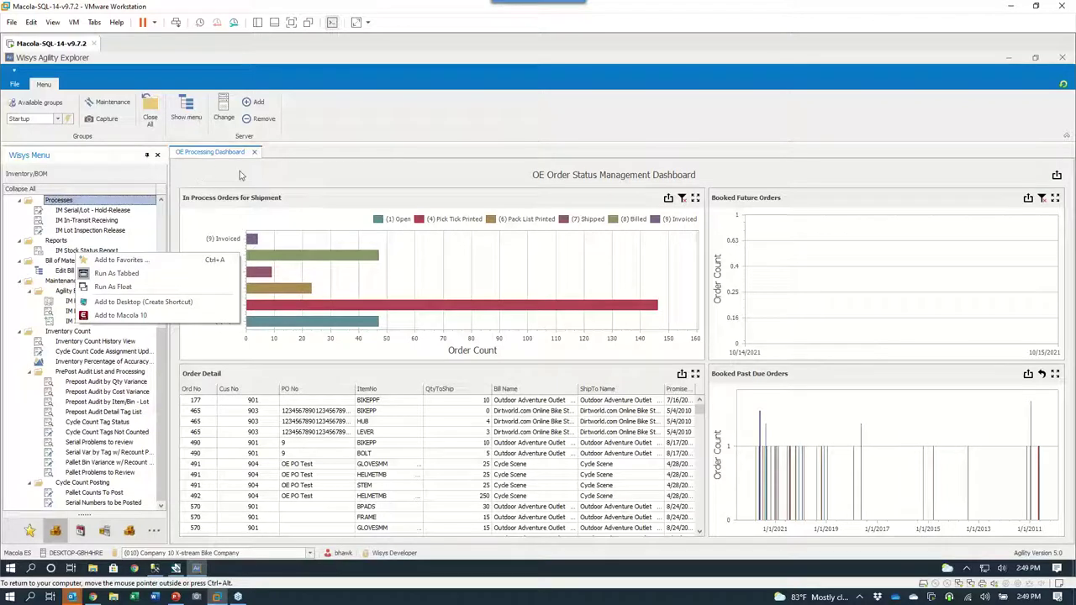
{"action": "left_click", "coordinate": [29, 530]}
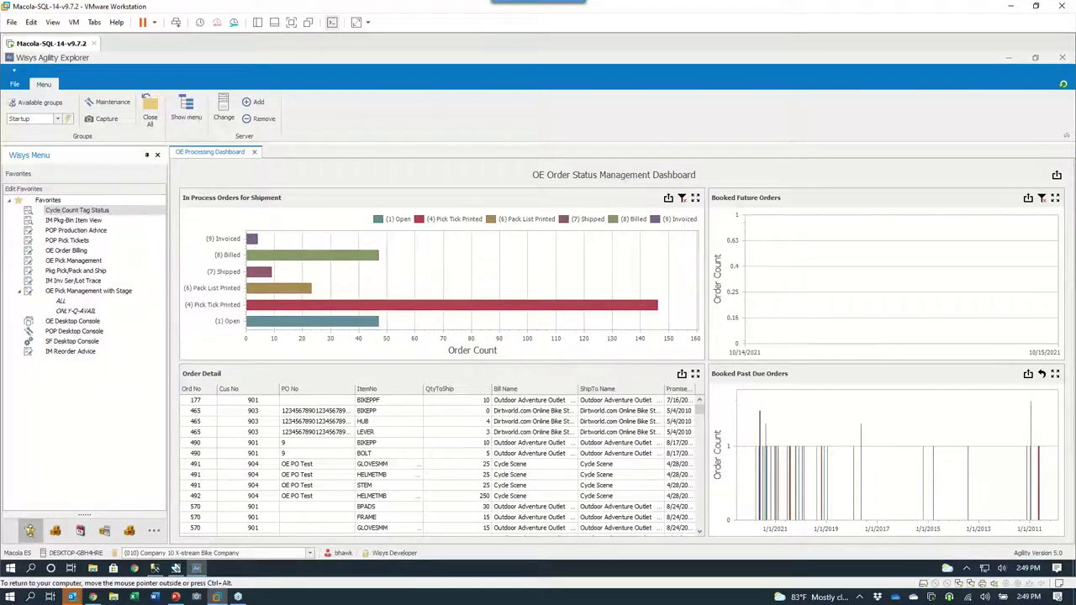
Load the order lines in OE Pick Management with Stage for all dates at location MA, and filter them by the order number.
{"action": "double_click", "coordinate": [74, 289]}
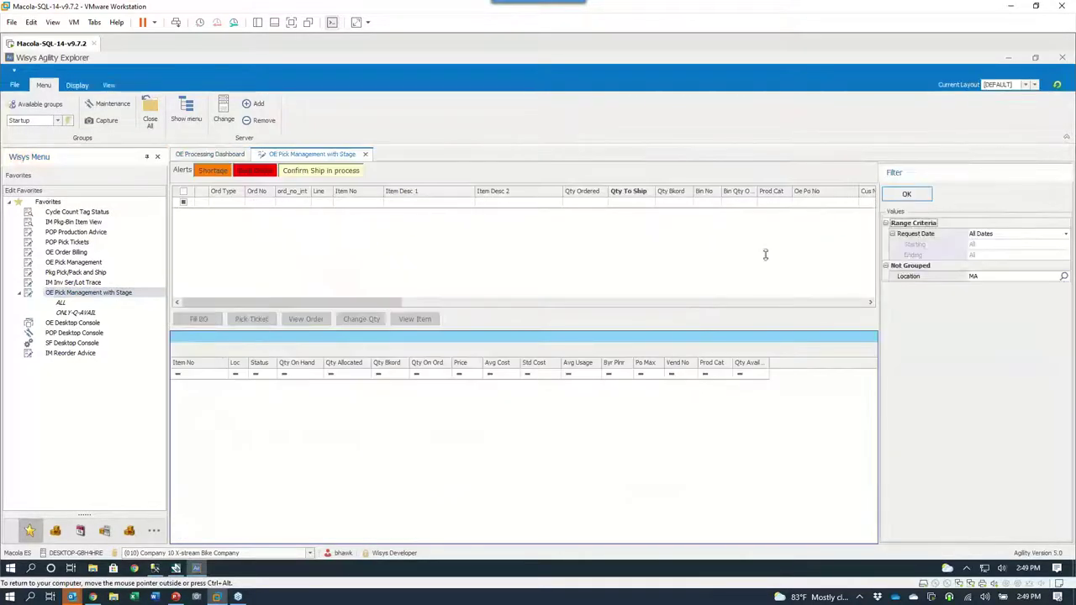
{"action": "left_click", "coordinate": [925, 198]}
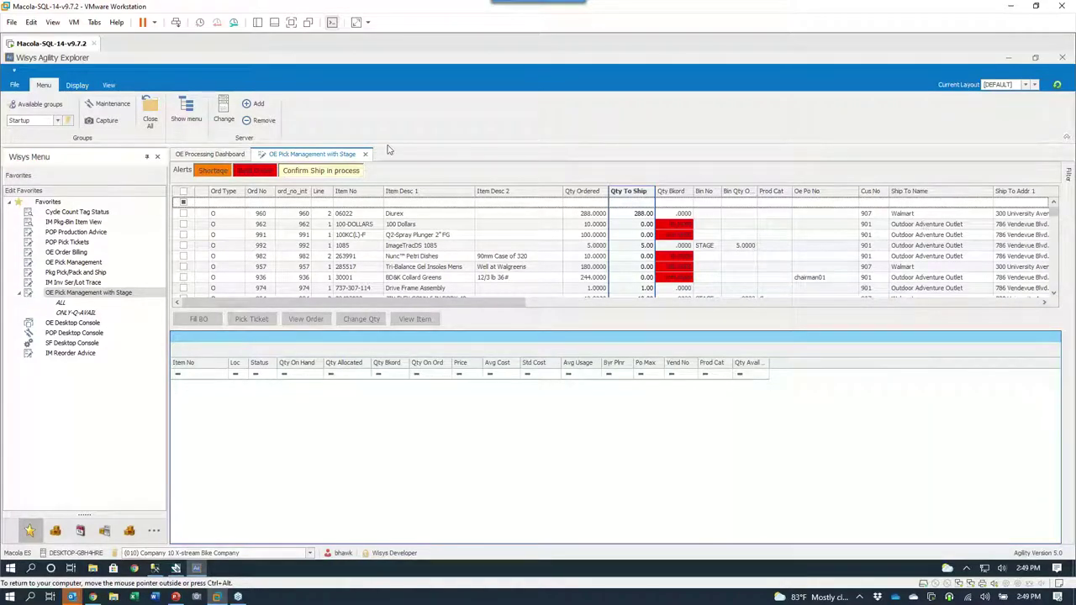
{"action": "left_click", "coordinate": [269, 203]}
{"action": "type", "text": "994"}
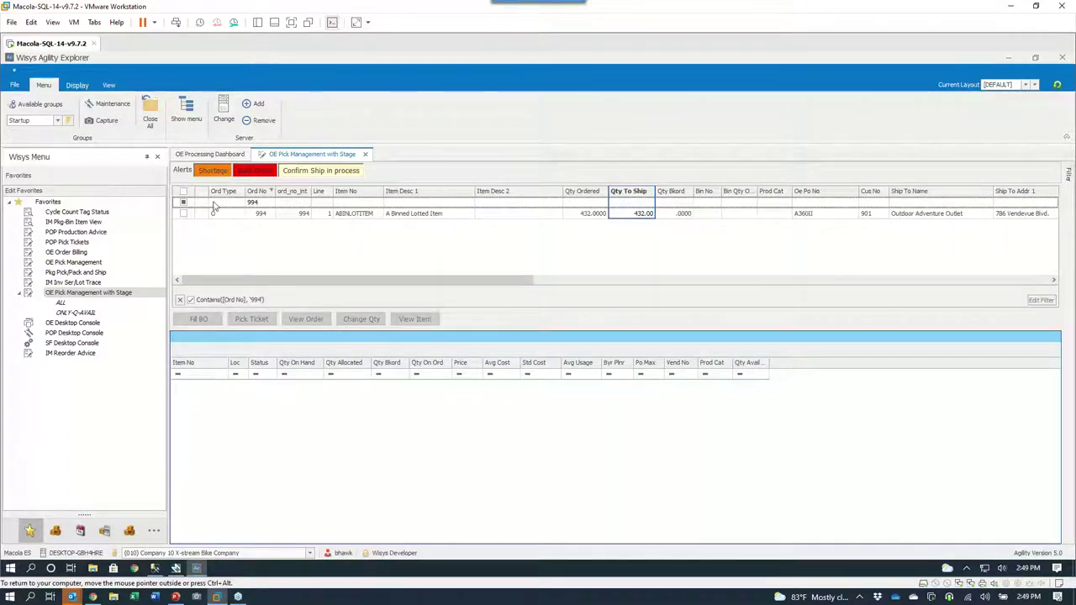
Generate the pick ticket for the filtered ABINLOTITEM line, review it full size, and confirm that it printed correctly.
{"action": "left_click", "coordinate": [182, 213]}
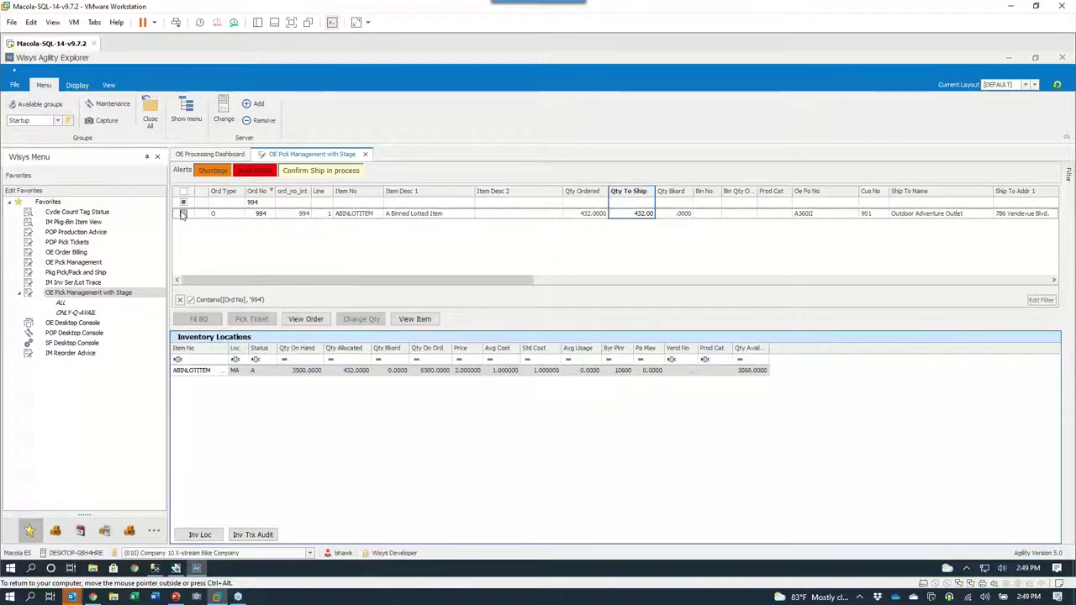
{"action": "left_click", "coordinate": [183, 214]}
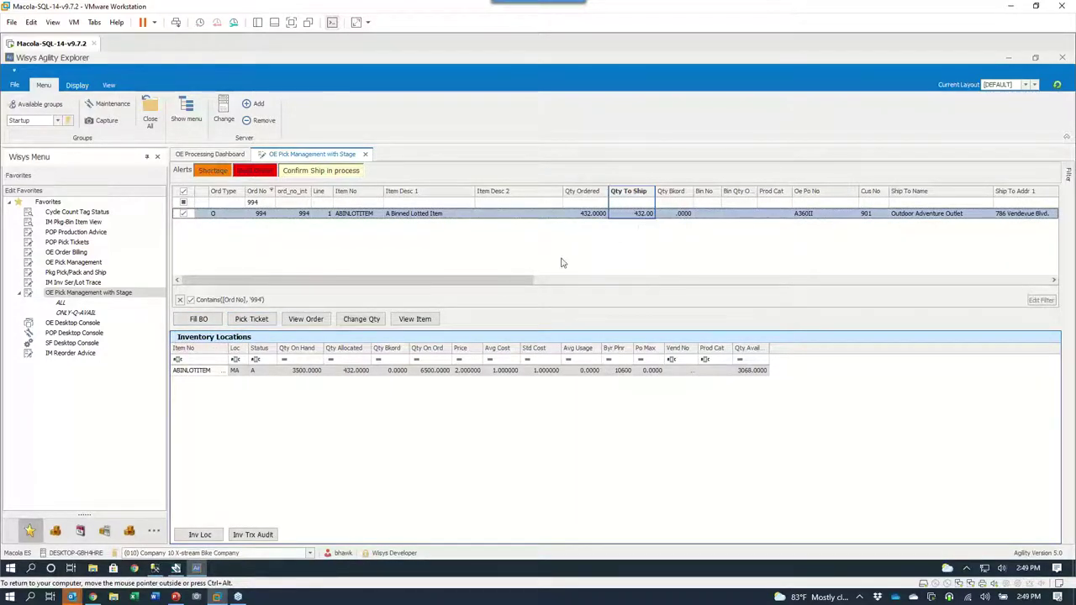
{"action": "left_click", "coordinate": [254, 319]}
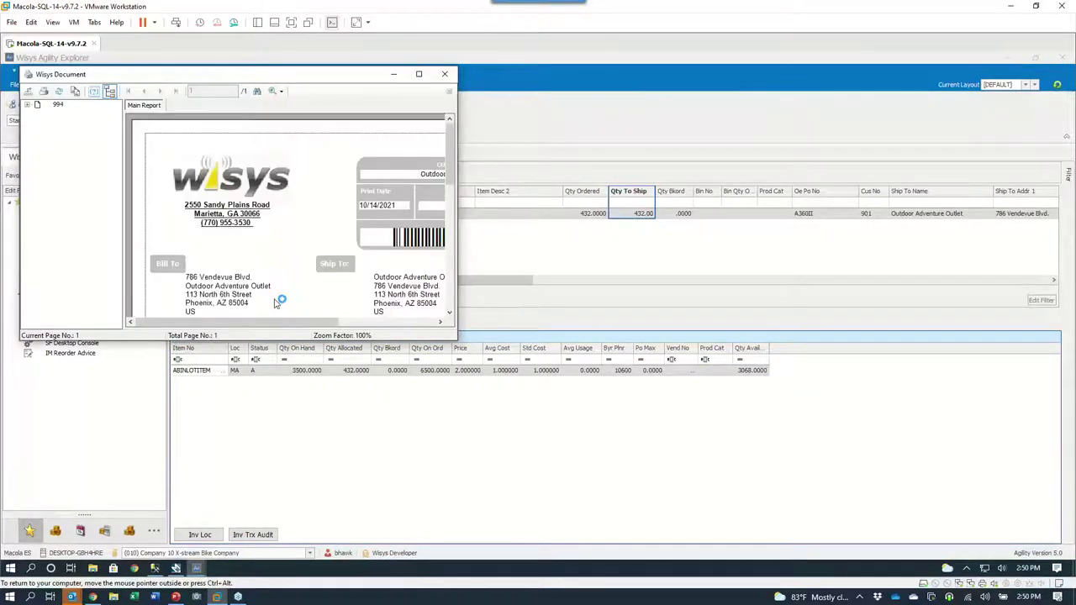
{"action": "left_click", "coordinate": [419, 74]}
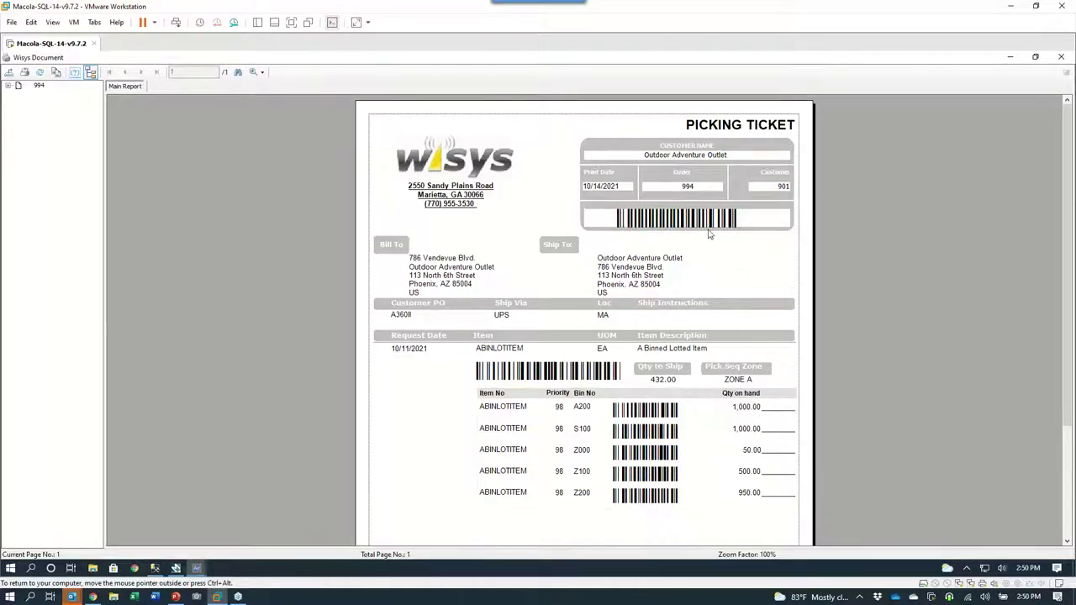
{"action": "left_click", "coordinate": [1061, 58]}
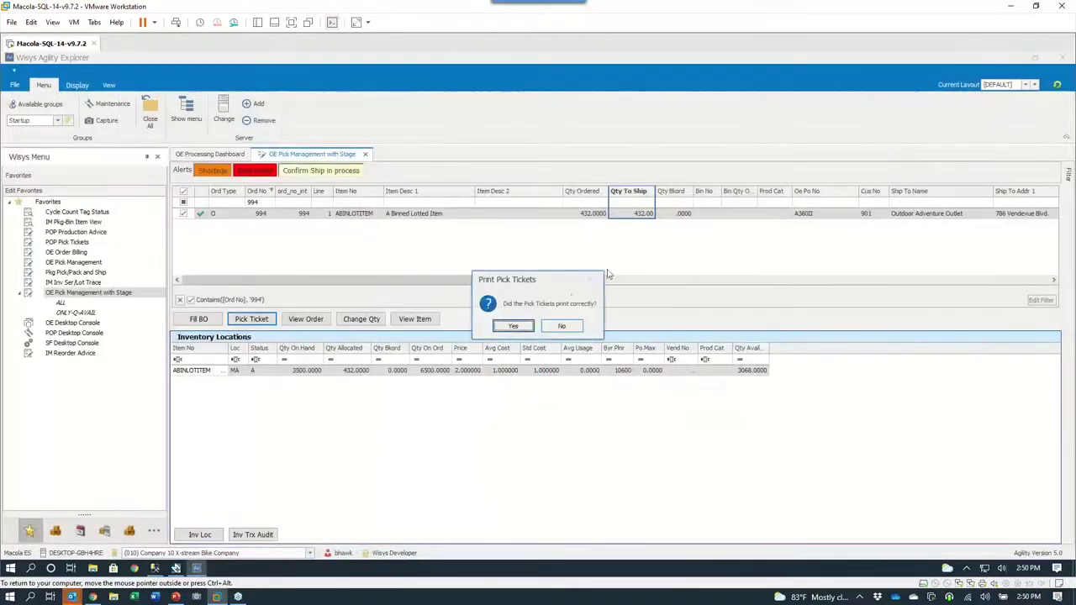
{"action": "left_click", "coordinate": [513, 326]}
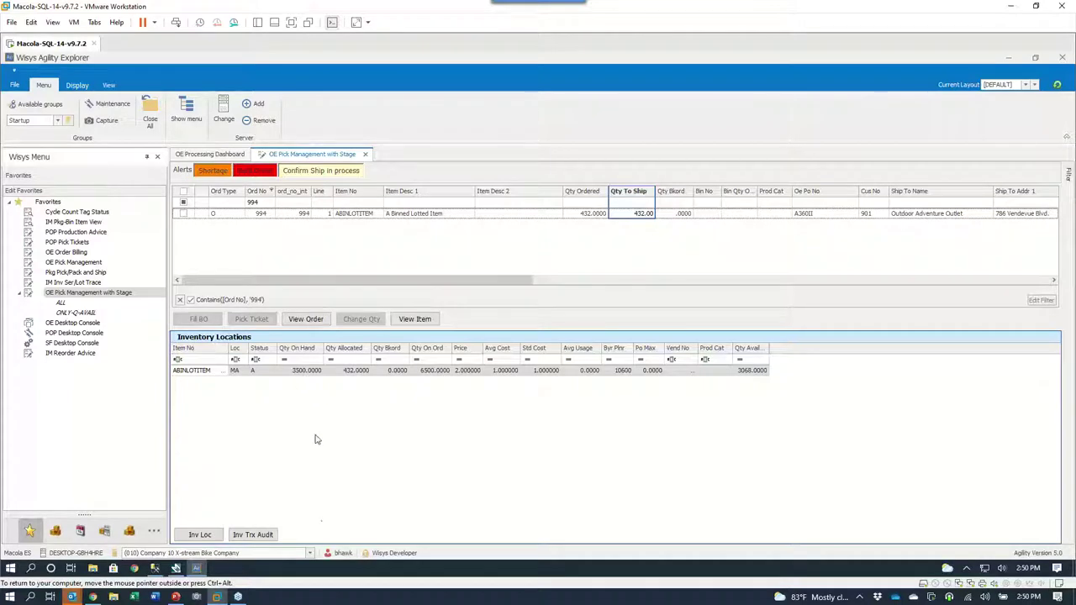
Switch to the handheld's remote control session in Chrome and open the same order in OE Directed Staging.
{"action": "left_click", "coordinate": [92, 597]}
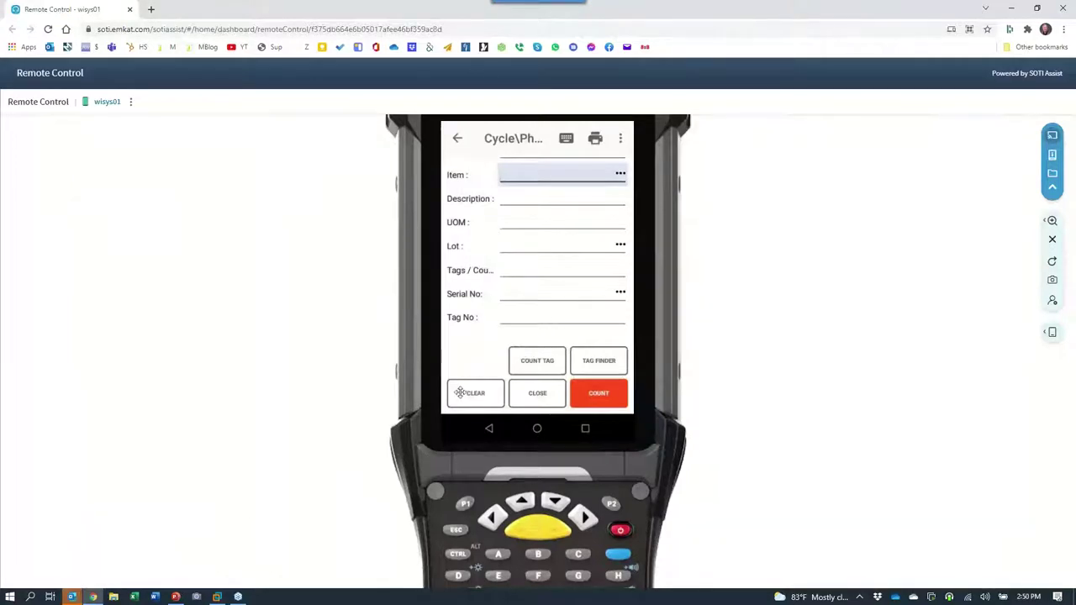
{"action": "left_click", "coordinate": [593, 410]}
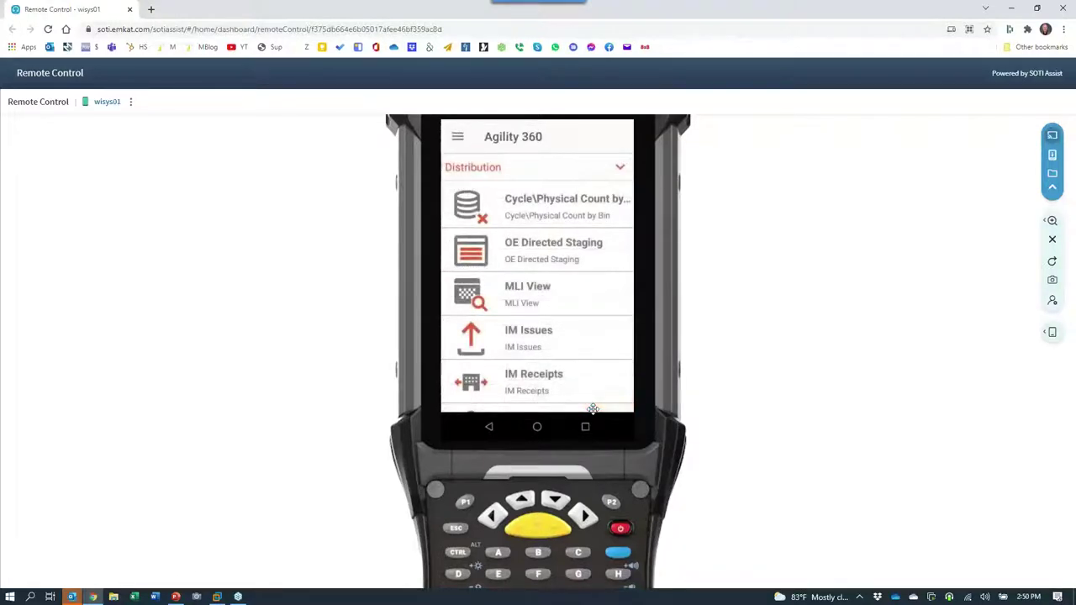
{"action": "scroll", "coordinate": [593, 410], "scroll_direction": "down", "scroll_amount": 2}
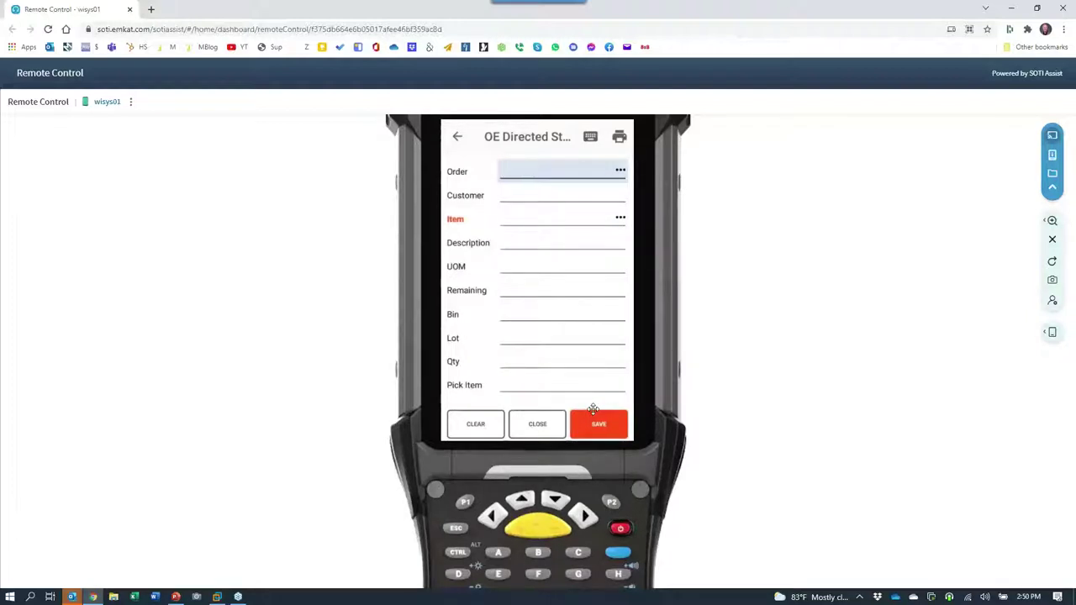
{"action": "type", "text": "994"}
{"action": "key", "text": "Return"}
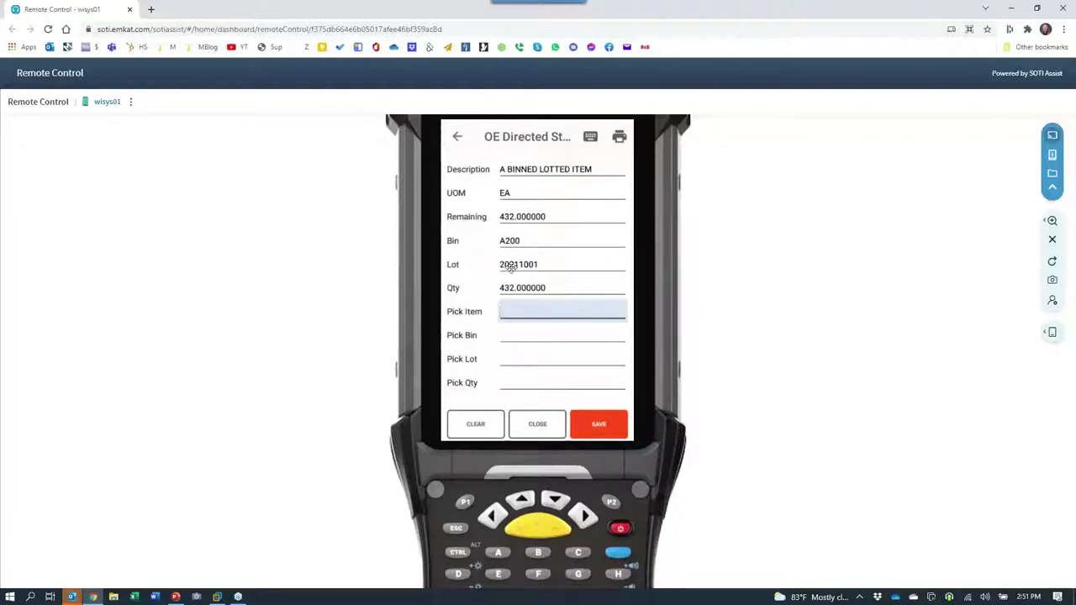
Stage the order's pick of item ABINLOTITEM from bin A200, lot 20211001, with a quantity of 432.
{"action": "type", "text": "ABINLOTITEM"}
{"action": "key", "text": "Return"}
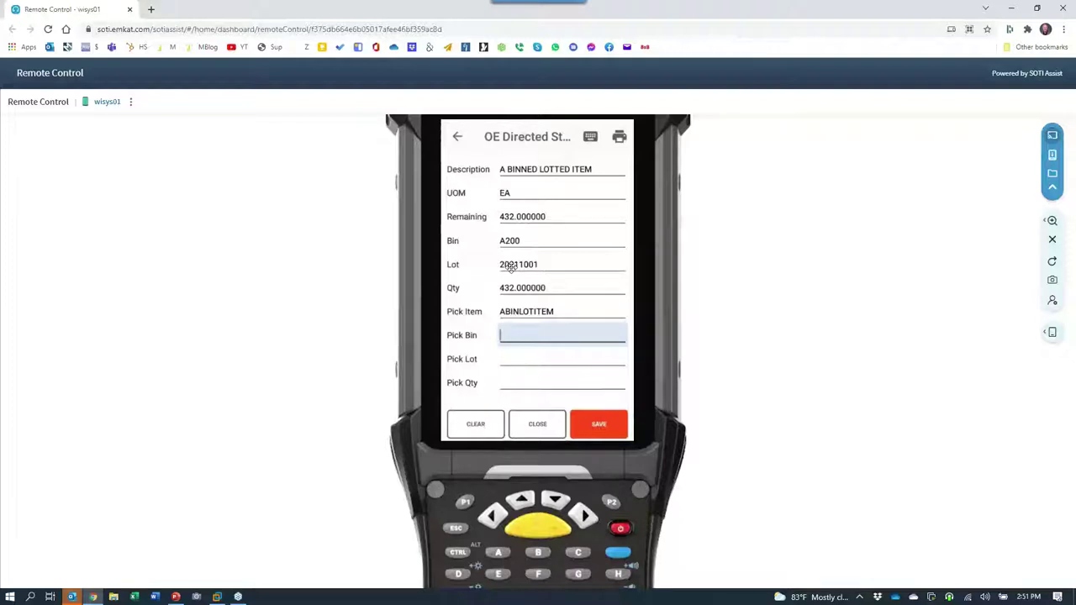
{"action": "type", "text": "A200"}
{"action": "key", "text": "Return"}
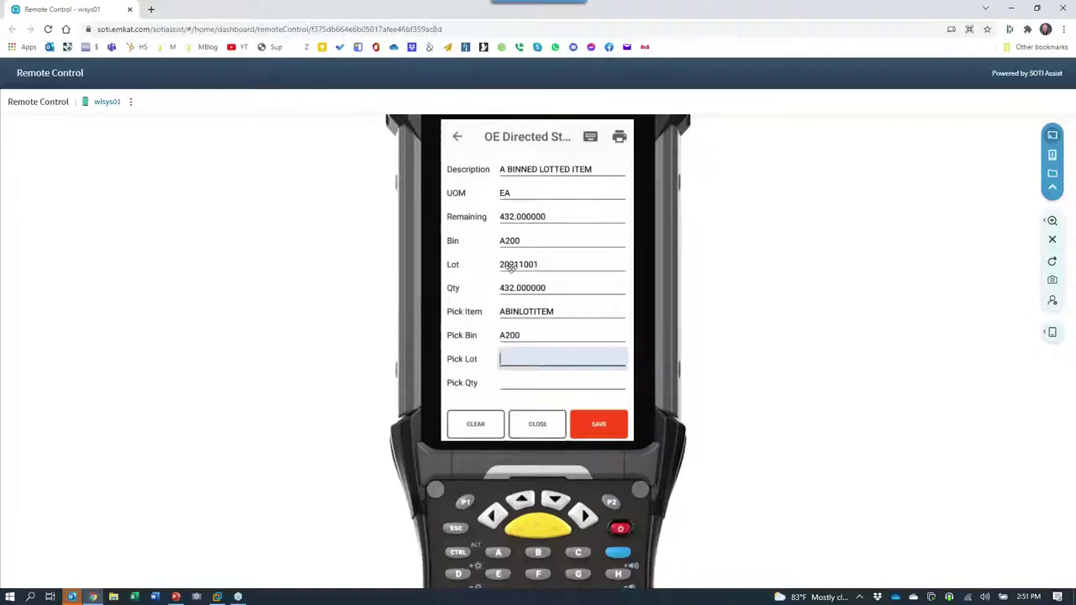
{"action": "type", "text": "20211001"}
{"action": "key", "text": "Return"}
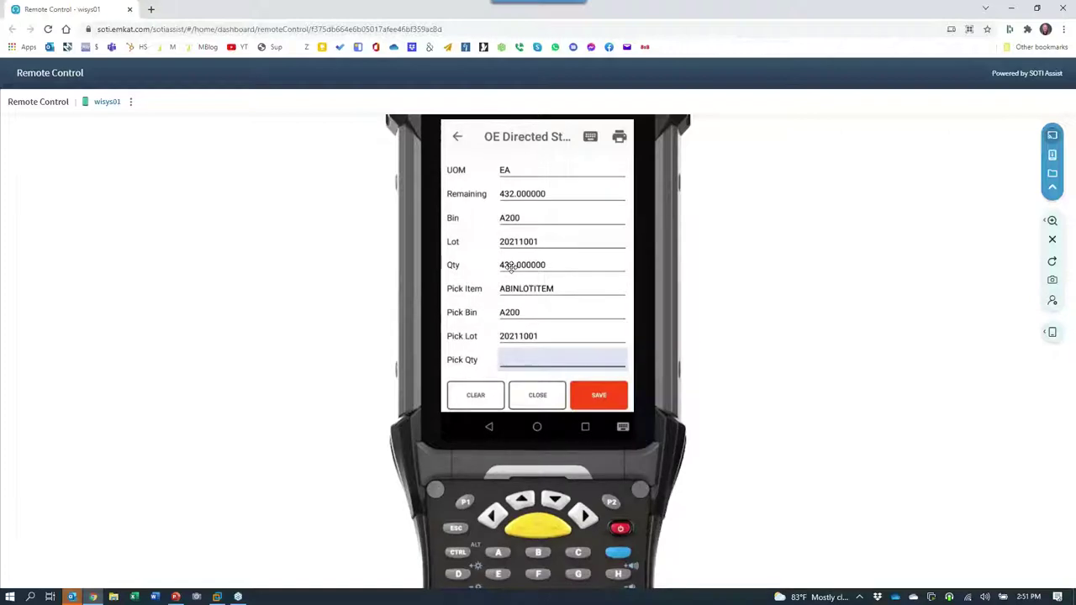
{"action": "type", "text": "432"}
{"action": "key", "text": "Return"}
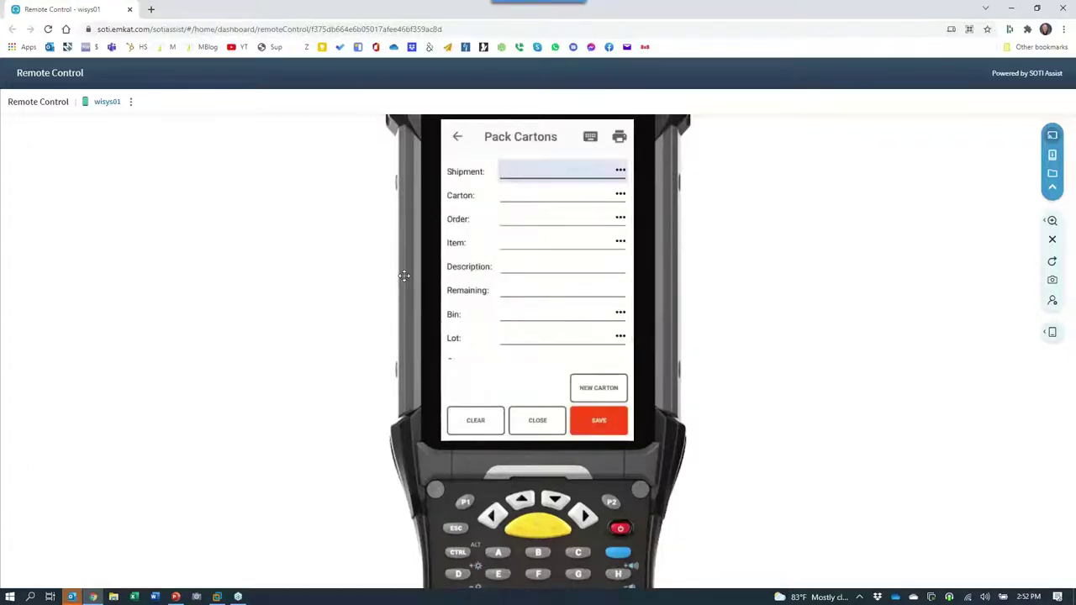
View the Shipping Tree in the VMware virtual machine, and return to the handheld's Pack Cartons screen in Chrome.
{"action": "left_click", "coordinate": [217, 597]}
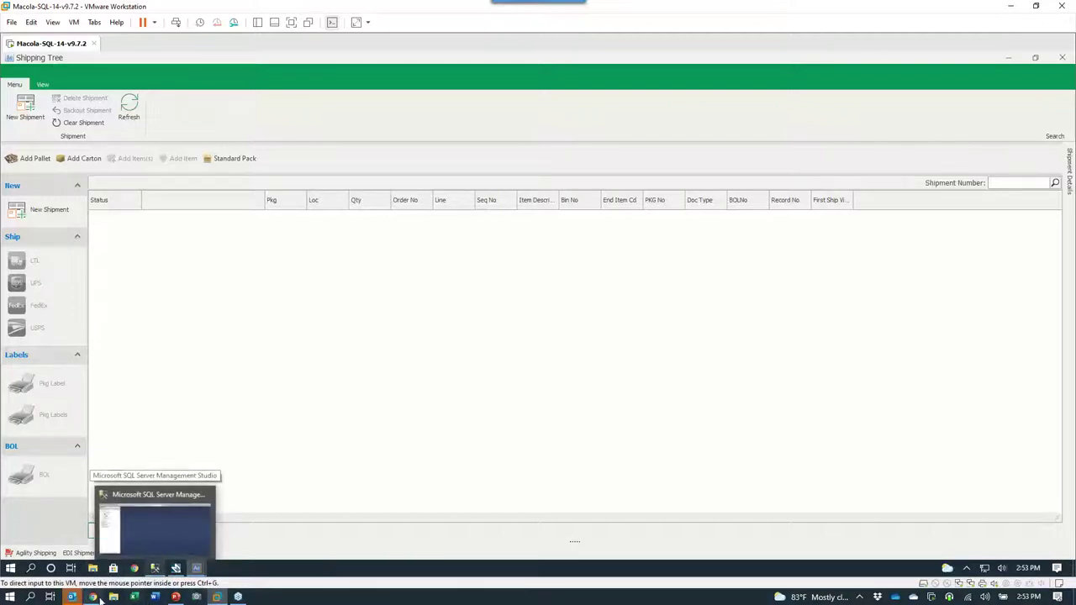
{"action": "mouse_move", "coordinate": [103, 596]}
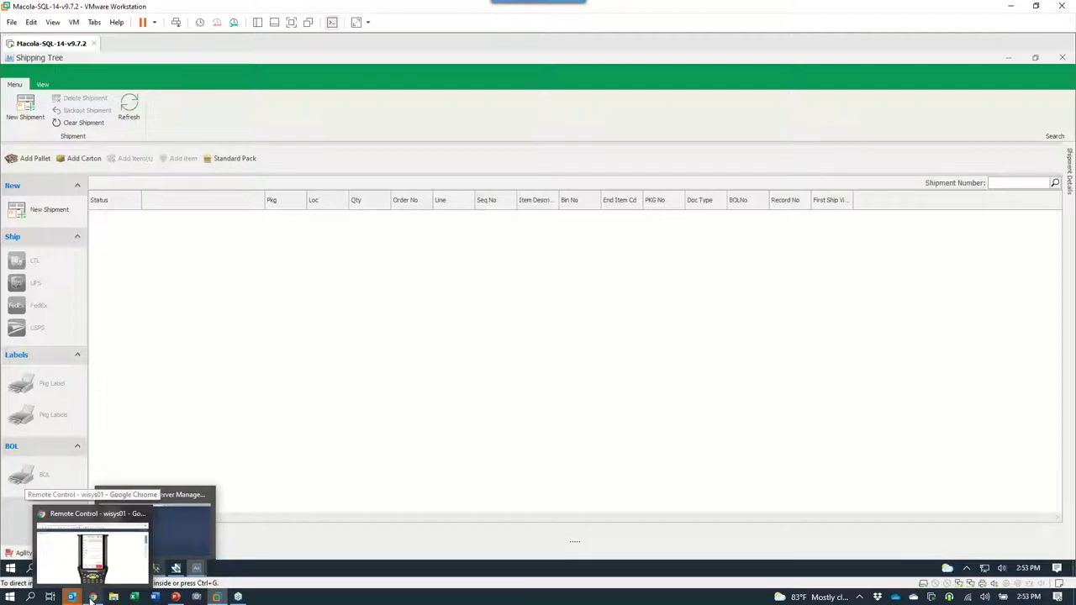
{"action": "left_click", "coordinate": [92, 555]}
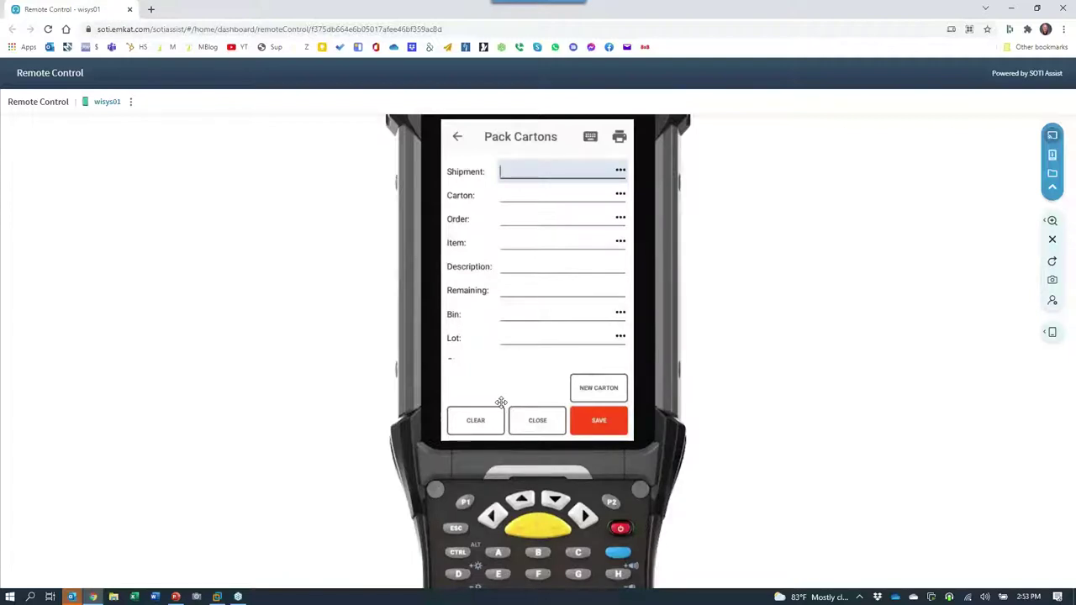
Start a new shipment with a new carton in Pack Cartons and enter the order number.
{"action": "key", "text": "Return"}
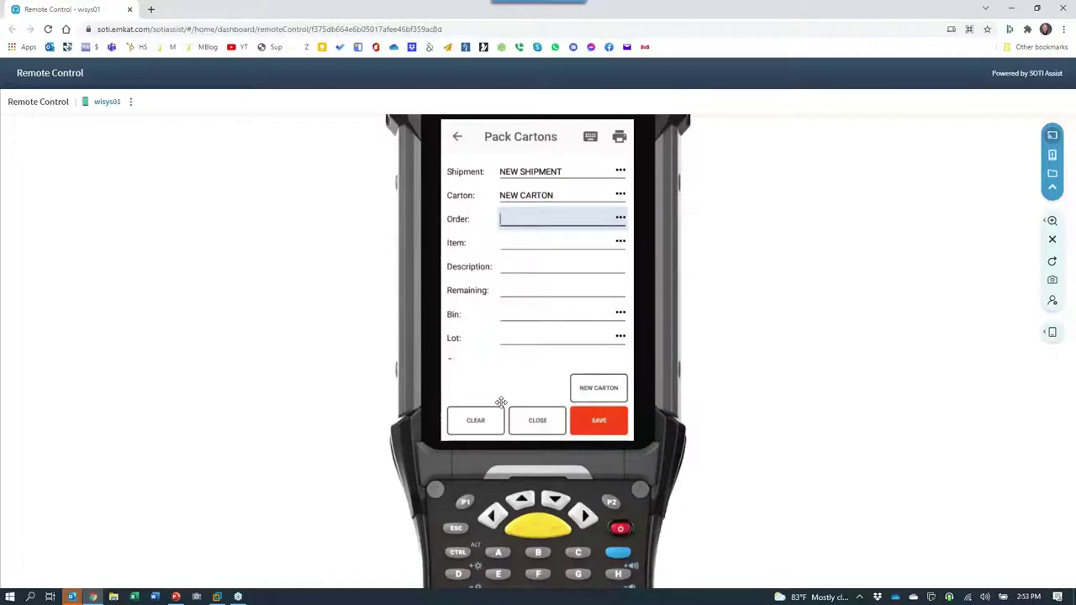
{"action": "type", "text": "994"}
{"action": "key", "text": "Return"}
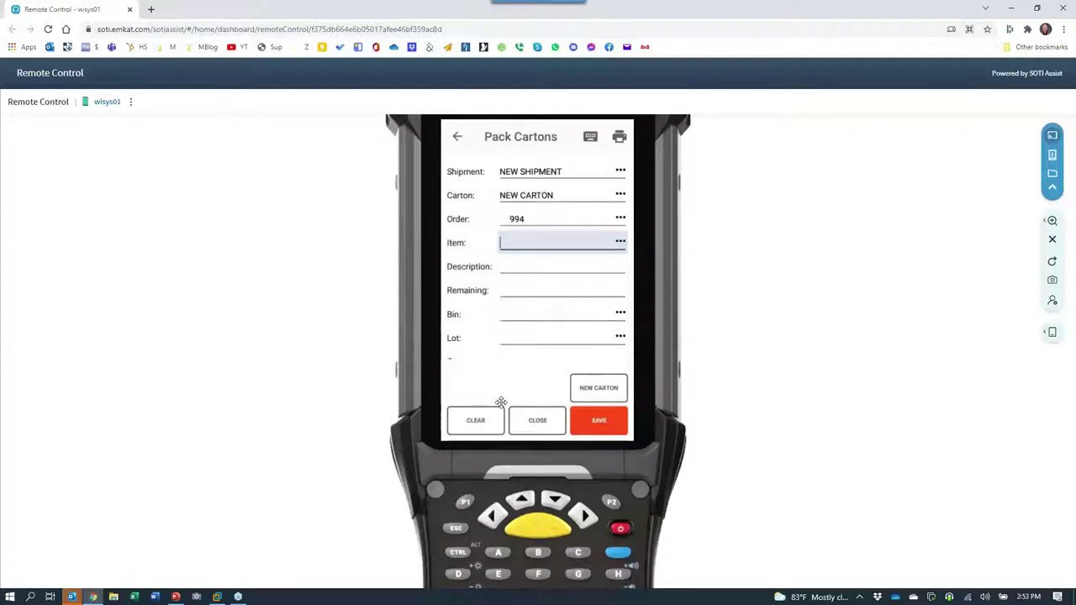
Pack 144 of item ABINLOTITEM from bin STAGE, lot 20211001, into the new carton.
{"action": "type", "text": "ABINLOTITEM"}
{"action": "key", "text": "Return"}
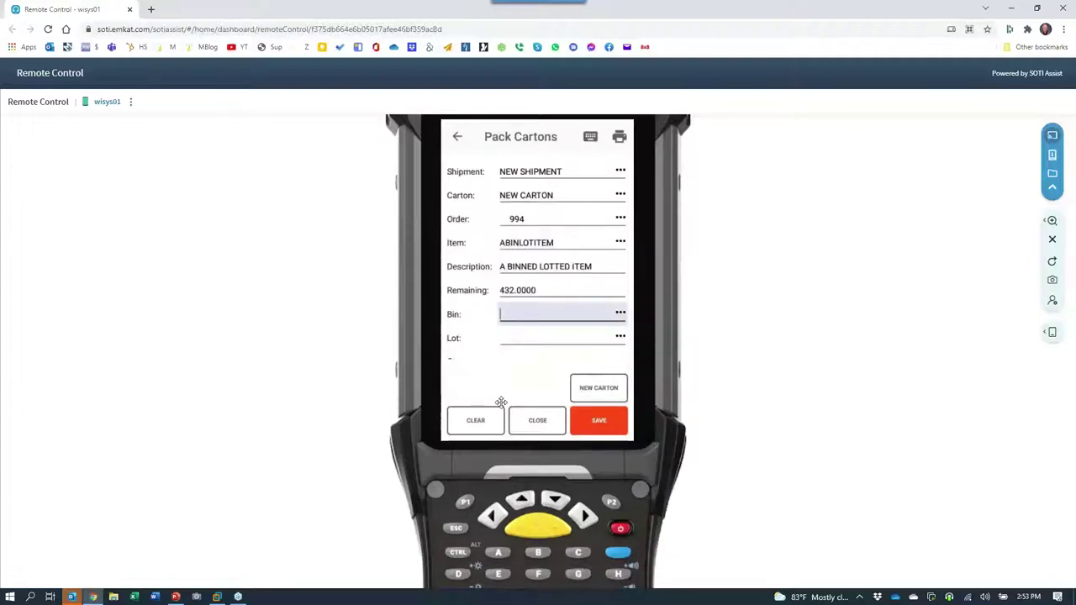
{"action": "type", "text": "STAGE"}
{"action": "key", "text": "Return"}
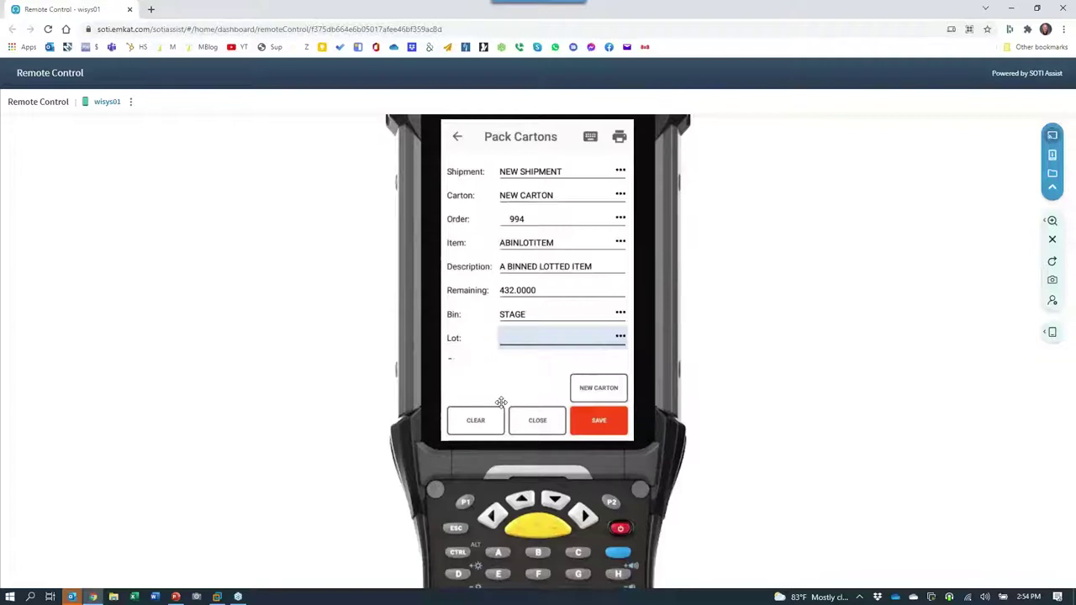
{"action": "type", "text": "20211001"}
{"action": "key", "text": "Return"}
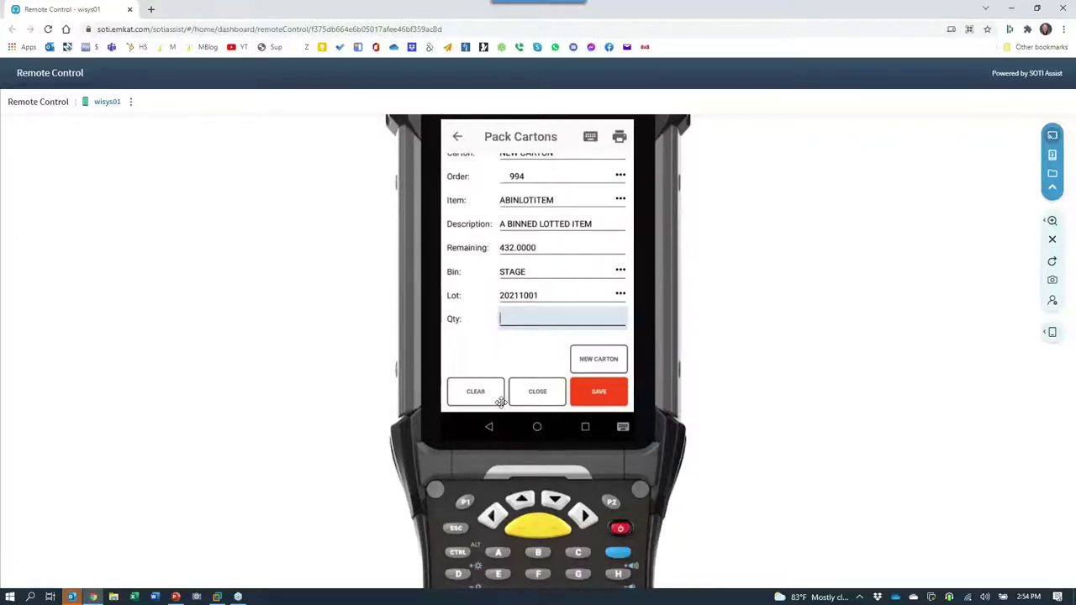
{"action": "type", "text": "144"}
{"action": "key", "text": "Return"}
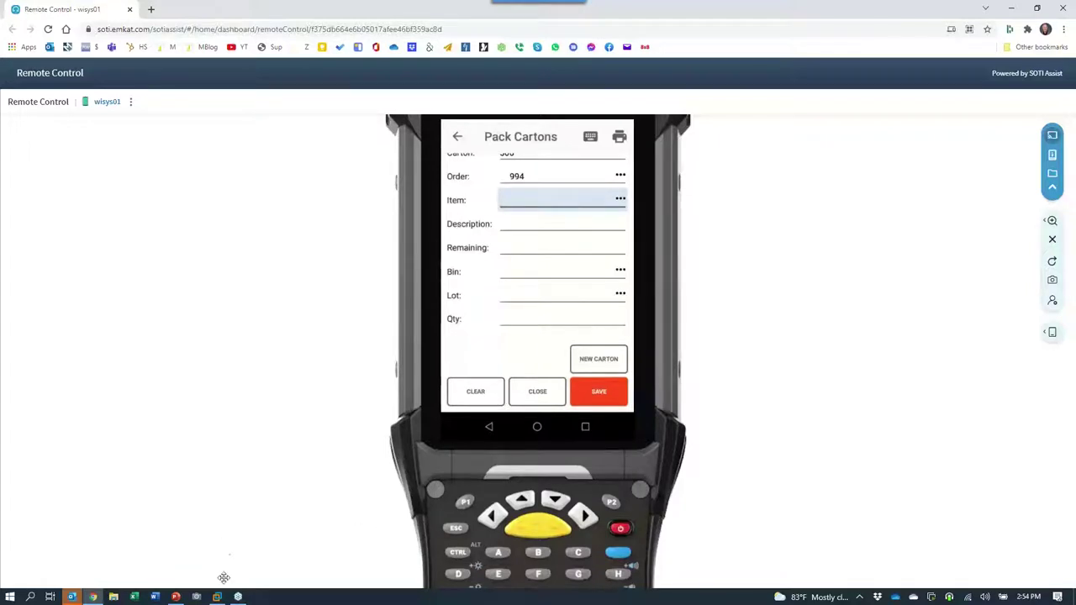
Switch to the Shipping Tree in the VMware virtual machine and load shipment 435.
{"action": "mouse_move", "coordinate": [217, 601]}
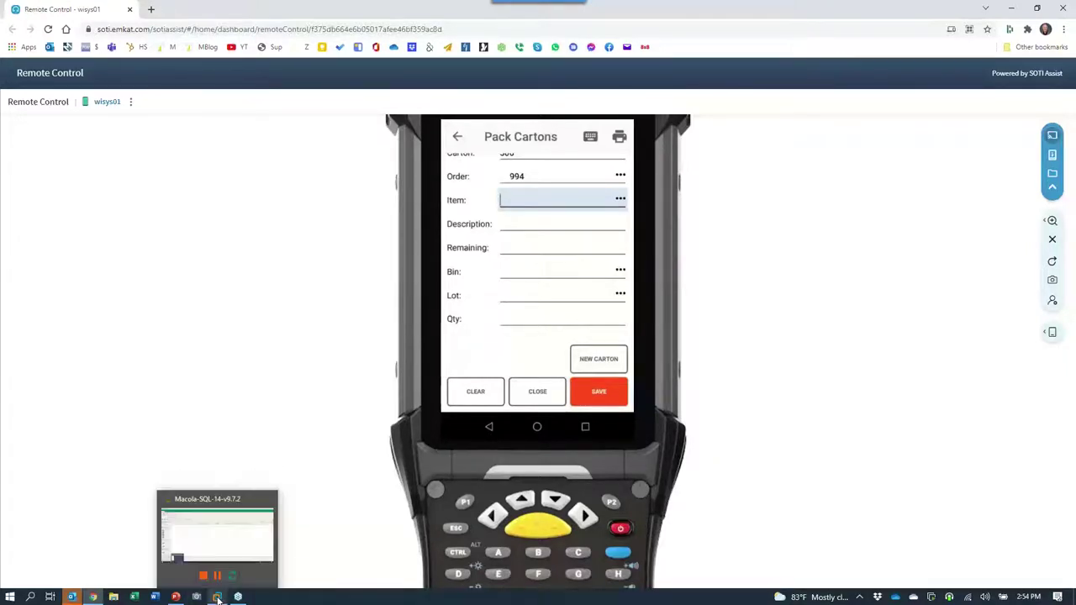
{"action": "left_click", "coordinate": [217, 597]}
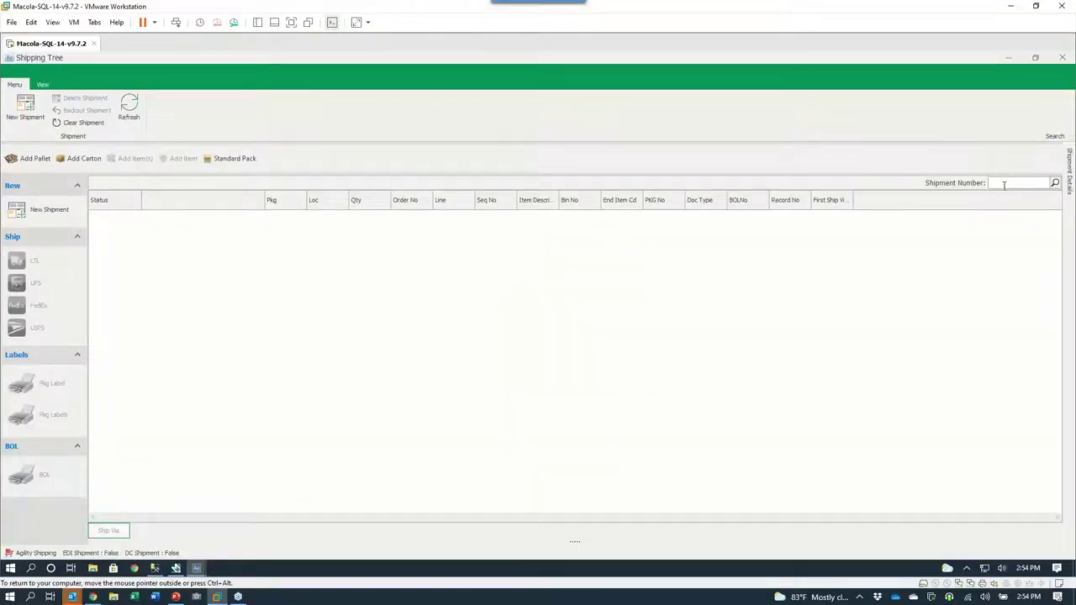
{"action": "left_click", "coordinate": [1004, 186]}
{"action": "type", "text": "438"}
{"action": "key", "text": "Return"}
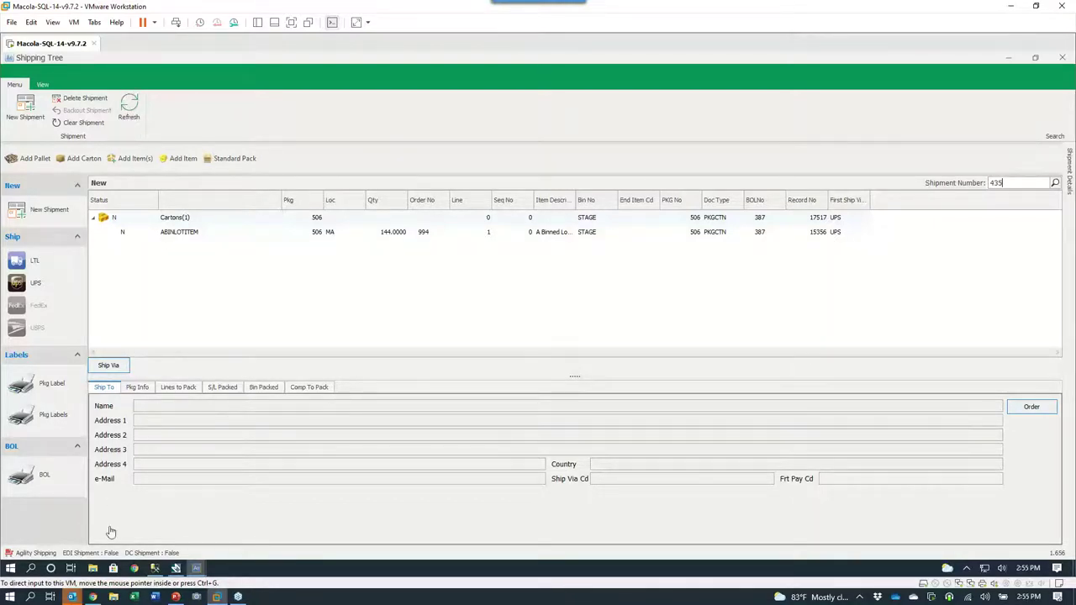
Switch to the handheld's Pack Cartons screen in Chrome and pack 144 of ABINLOTITEM from lot 20211001 into the second new carton.
{"action": "mouse_move", "coordinate": [94, 596]}
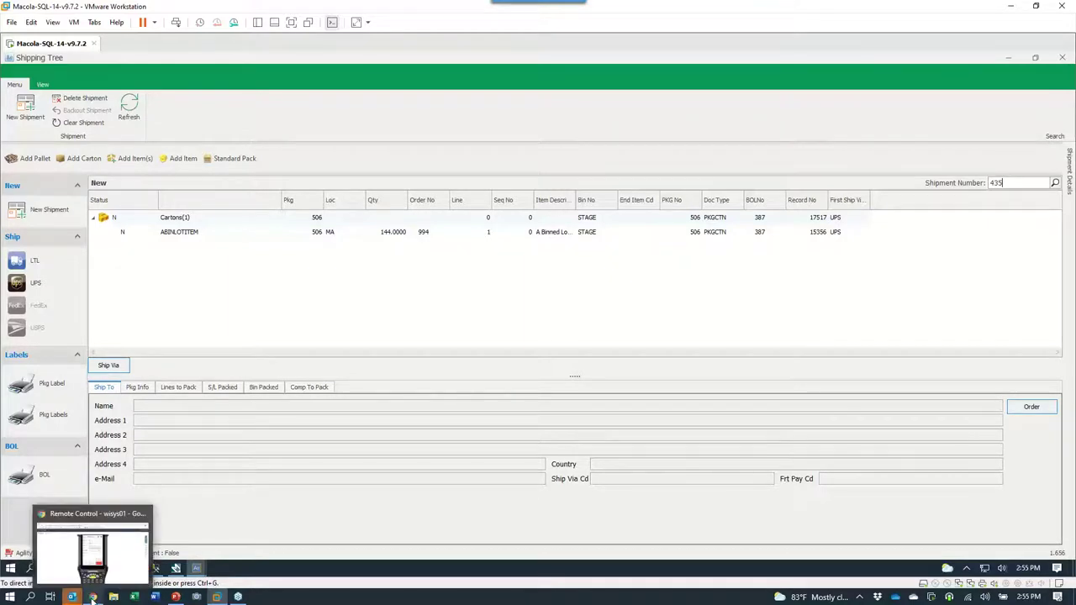
{"action": "left_click", "coordinate": [94, 597]}
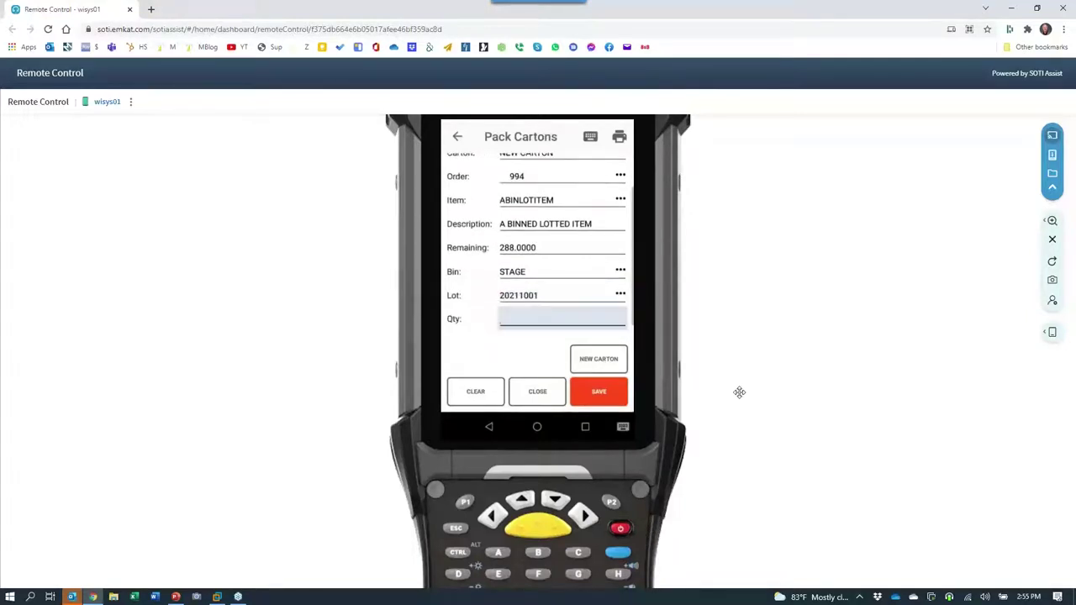
{"action": "type", "text": "14"}
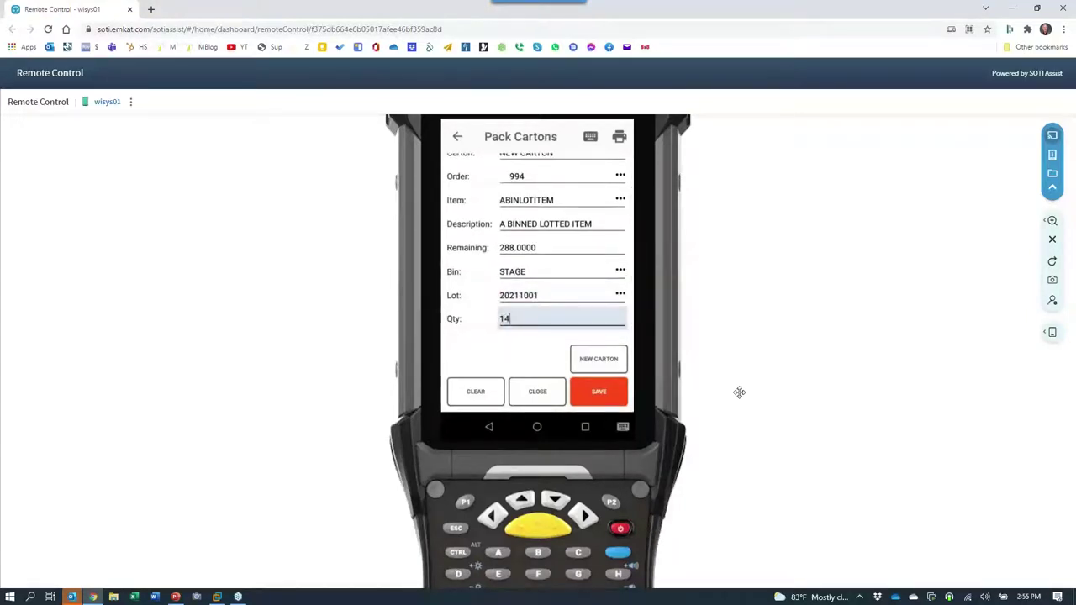
{"action": "type", "text": "4"}
{"action": "key", "text": "Return"}
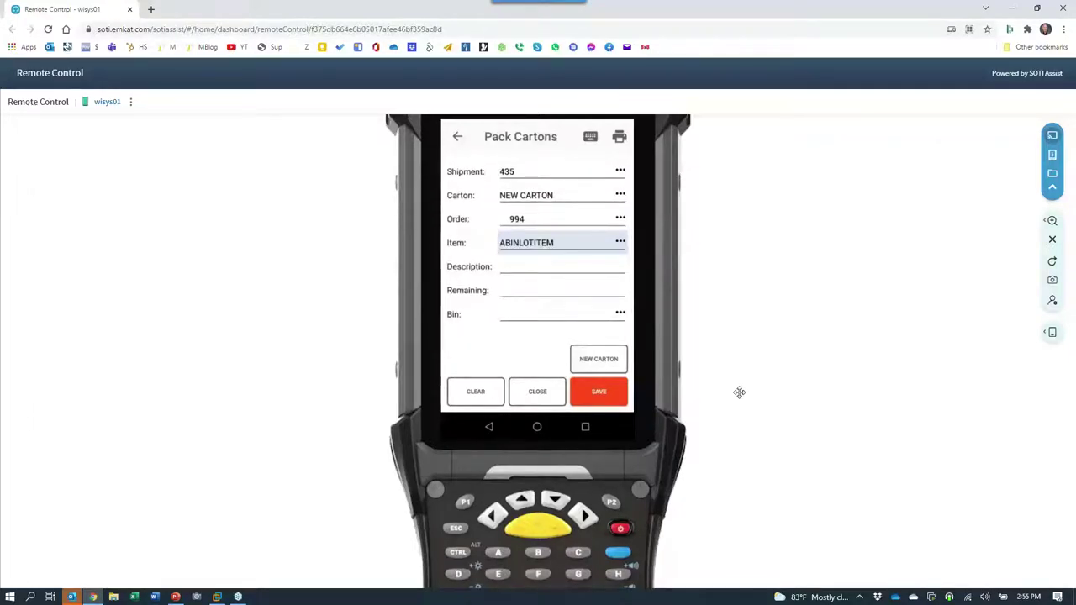
Pack 144 of ABINLOTITEM from bin STAGE, lot 20211001, into the third new carton.
{"action": "type", "text": "STAGE"}
{"action": "key", "text": "Return"}
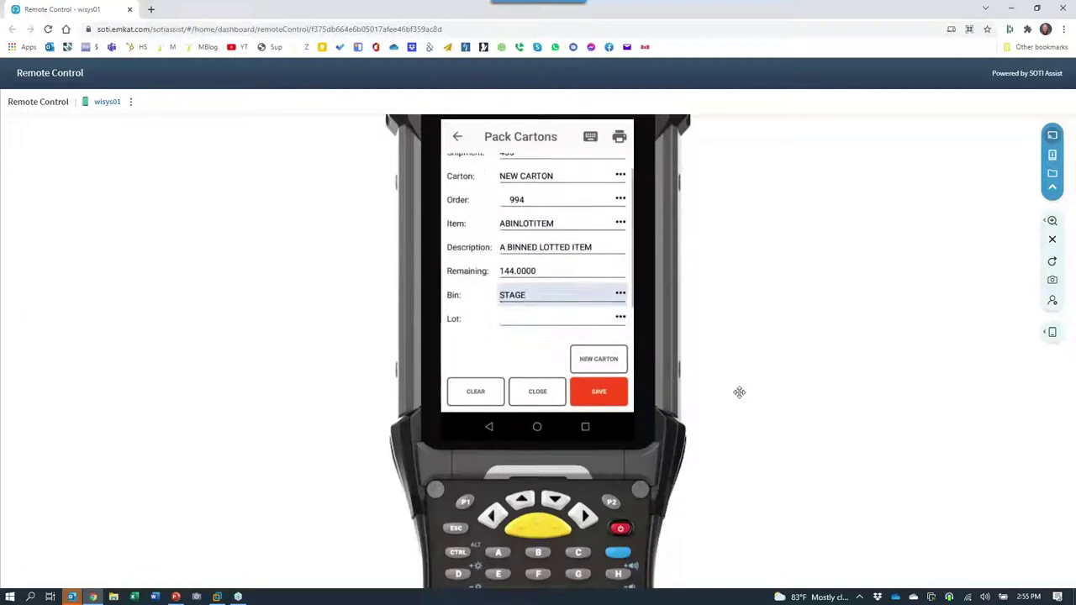
{"action": "type", "text": "20211001"}
{"action": "key", "text": "Return"}
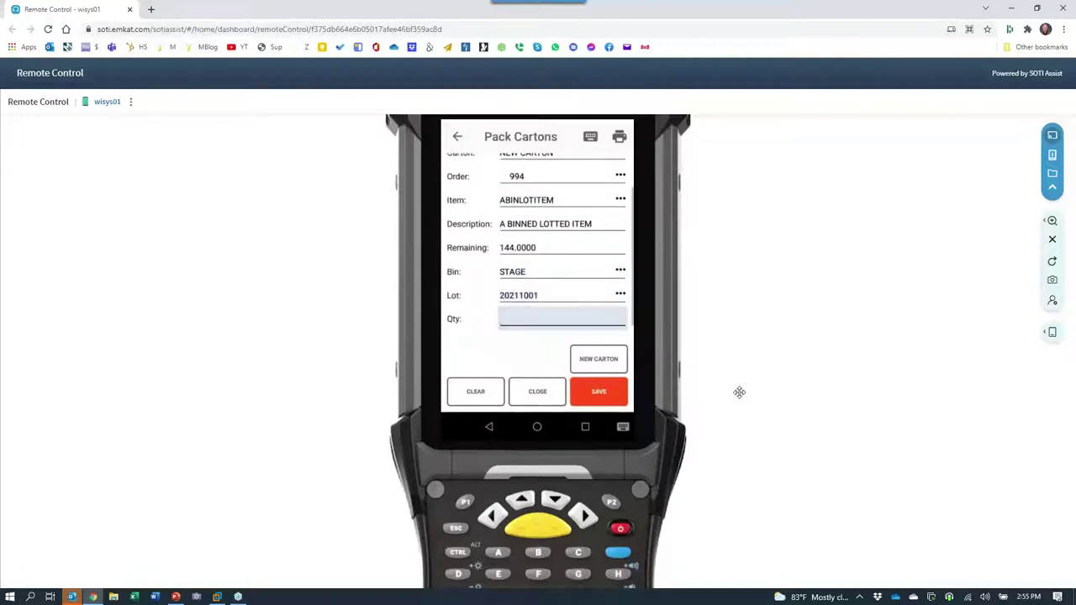
{"action": "type", "text": "144"}
{"action": "key", "text": "Return"}
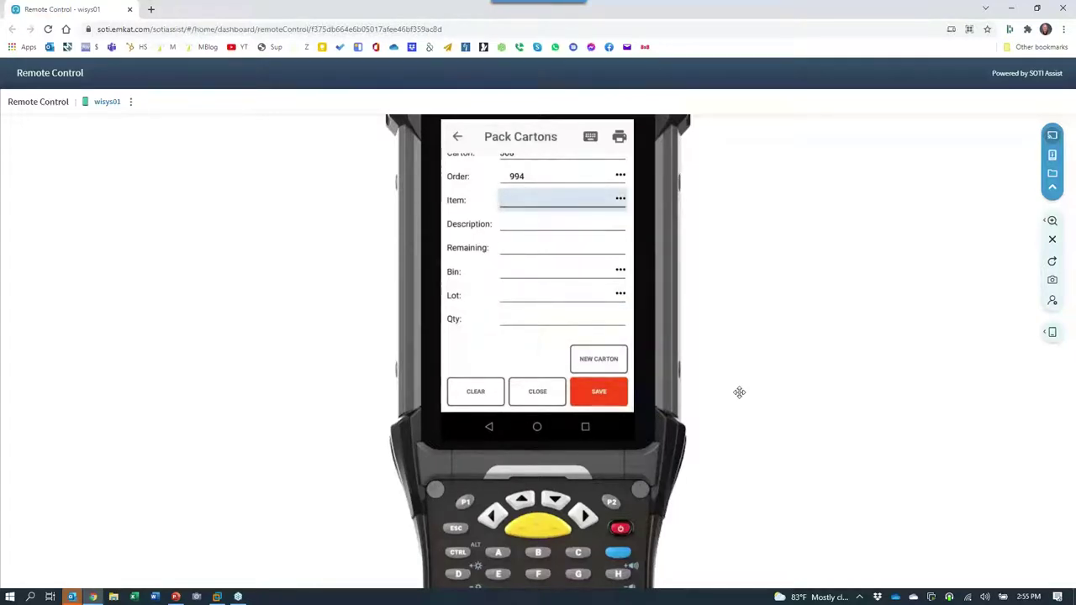
Switch to the Shipping Tree in the VMware virtual machine, refresh the shipment and view the packed lot details of the third carton's item.
{"action": "left_click", "coordinate": [214, 592]}
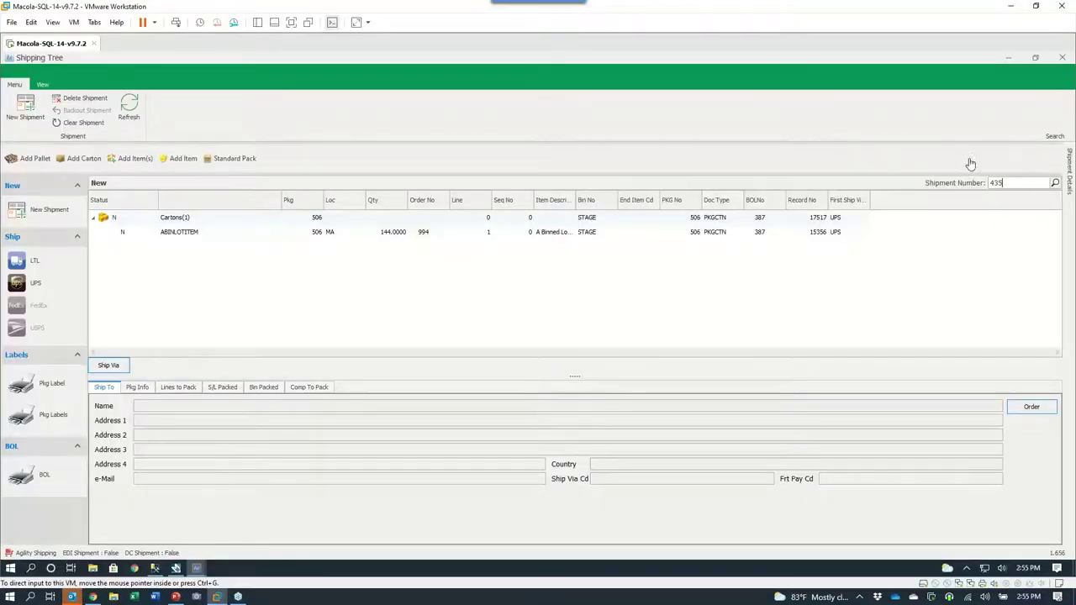
{"action": "left_click", "coordinate": [129, 102]}
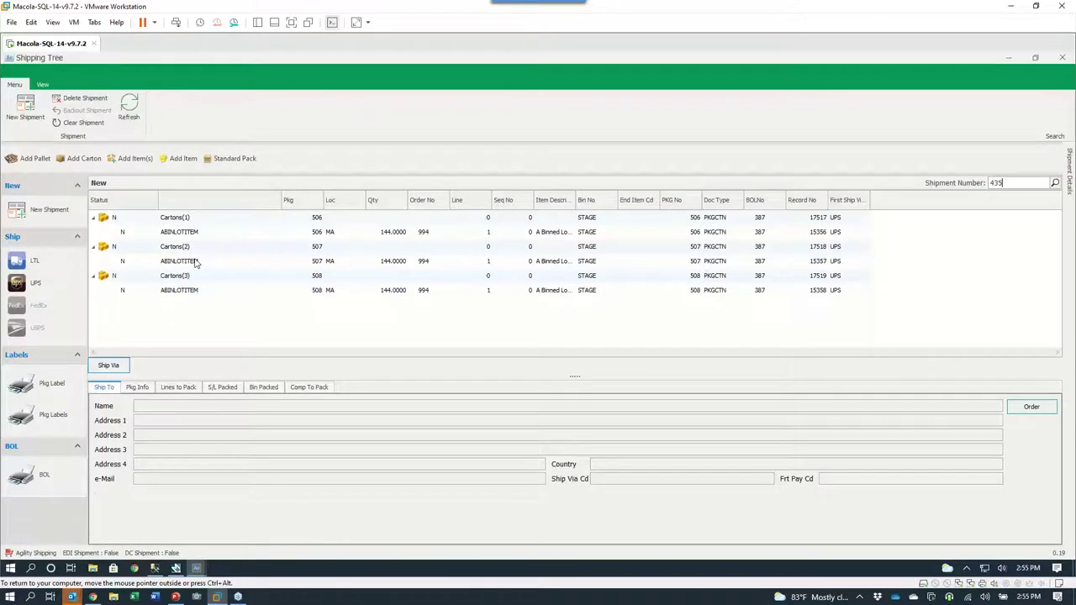
{"action": "left_click", "coordinate": [187, 291]}
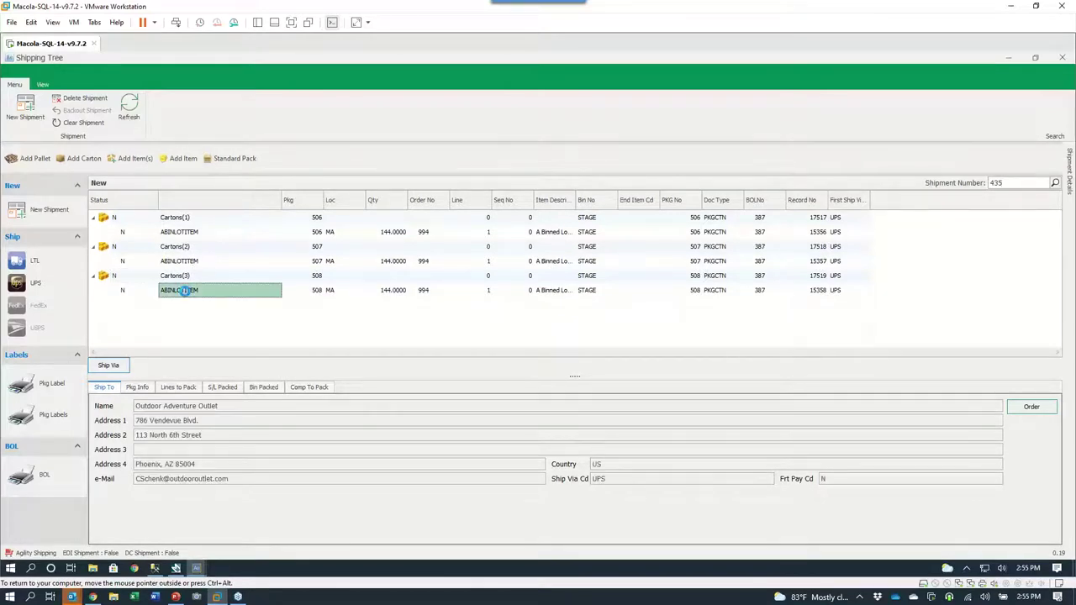
{"action": "left_click", "coordinate": [220, 388]}
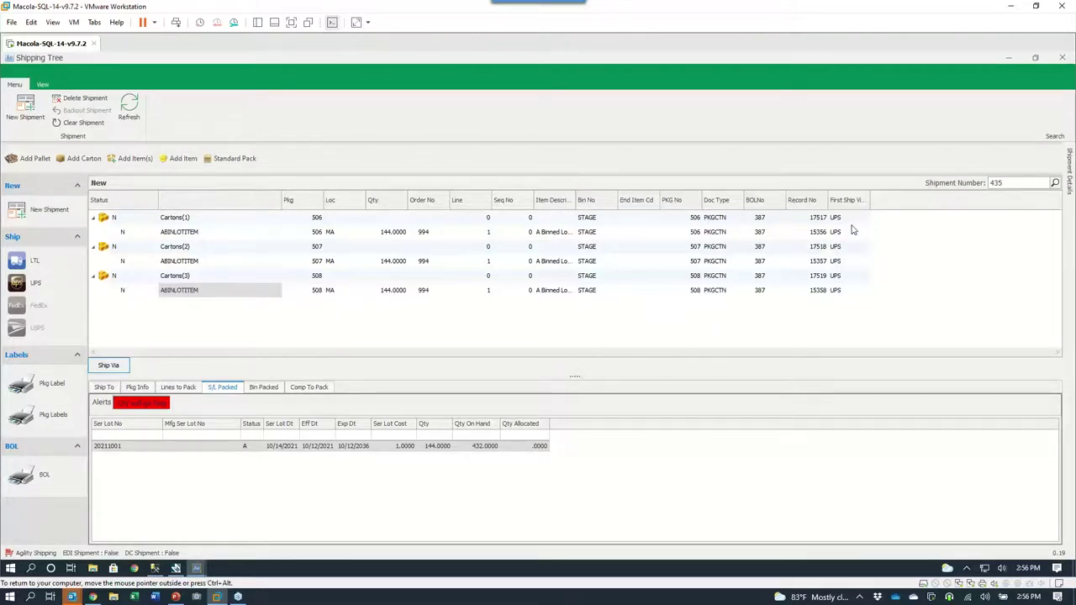
Start shipping the shipment by UPS and set the first package's length, width and height to 12 each.
{"action": "left_click", "coordinate": [36, 288]}
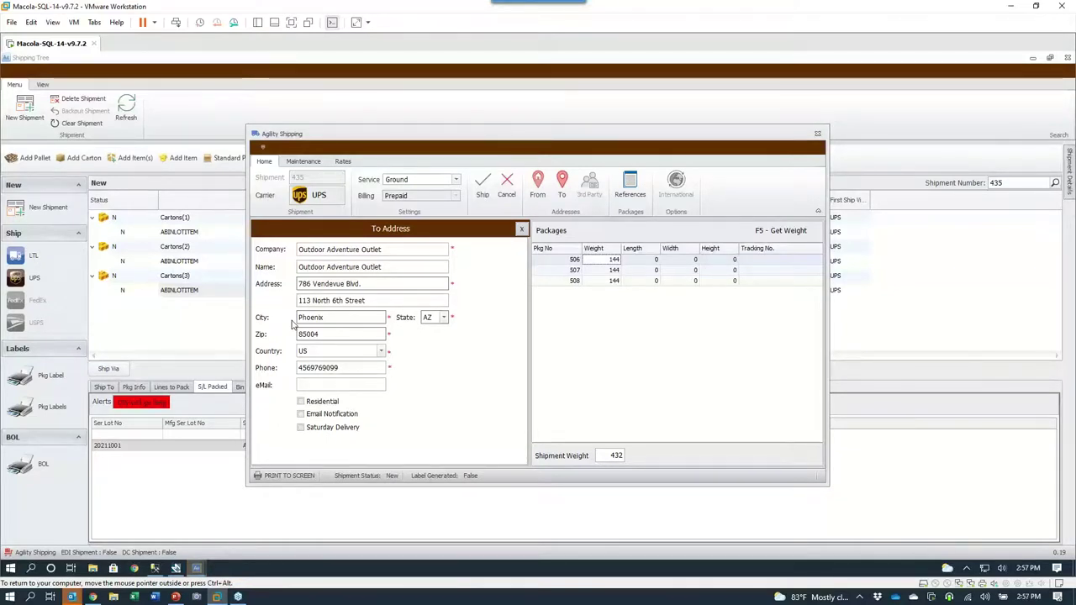
{"action": "key", "text": "Tab"}
{"action": "type", "text": "12"}
{"action": "key", "text": "Tab"}
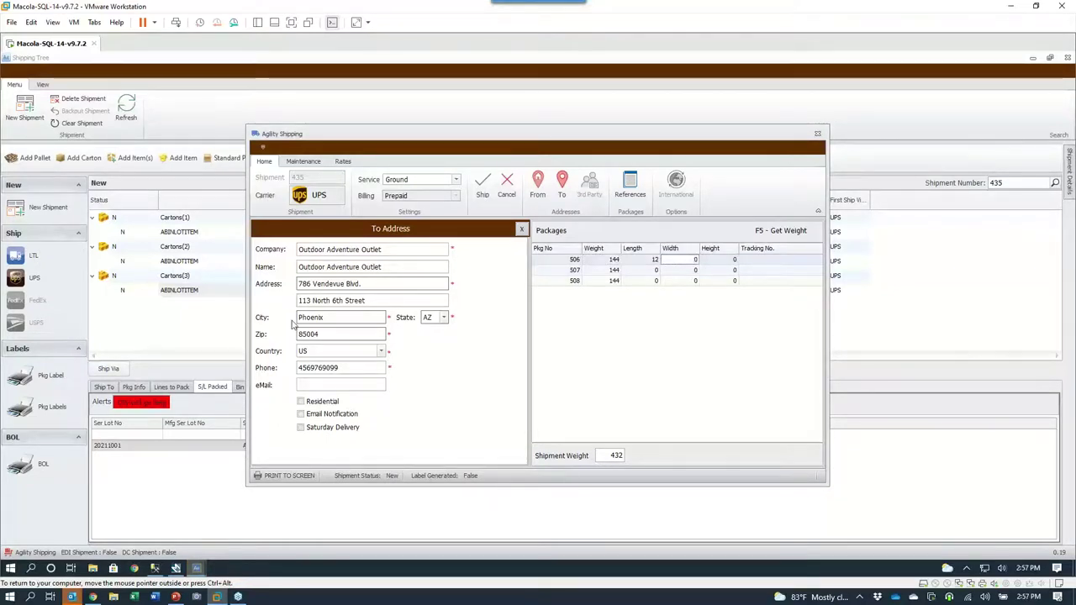
{"action": "type", "text": "12"}
{"action": "key", "text": "Tab"}
{"action": "type", "text": "12"}
{"action": "key", "text": "Tab"}
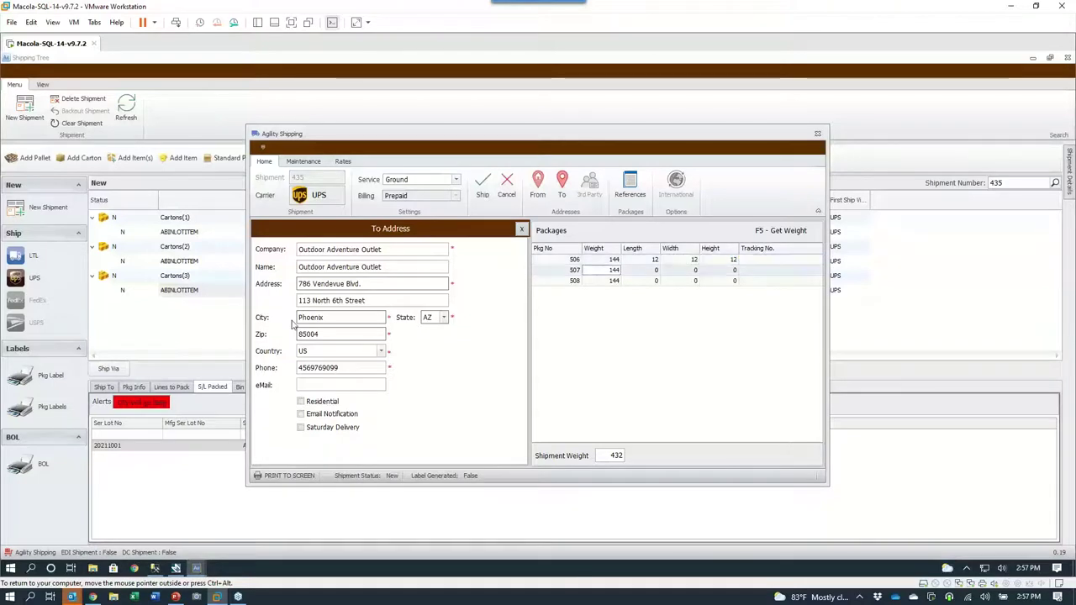
Set the second package's length, width and height to 12 each.
{"action": "key", "text": "Tab"}
{"action": "key", "text": "Tab"}
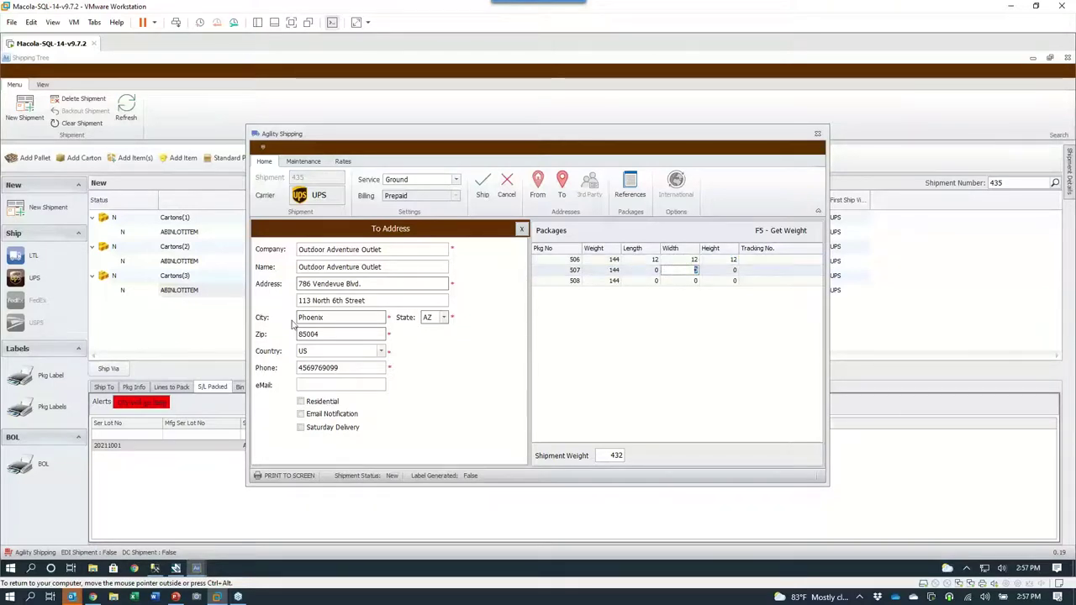
{"action": "key", "text": "shift+Tab"}
{"action": "key", "text": "Tab"}
{"action": "type", "text": "12"}
{"action": "key", "text": "Tab"}
{"action": "type", "text": "1"}
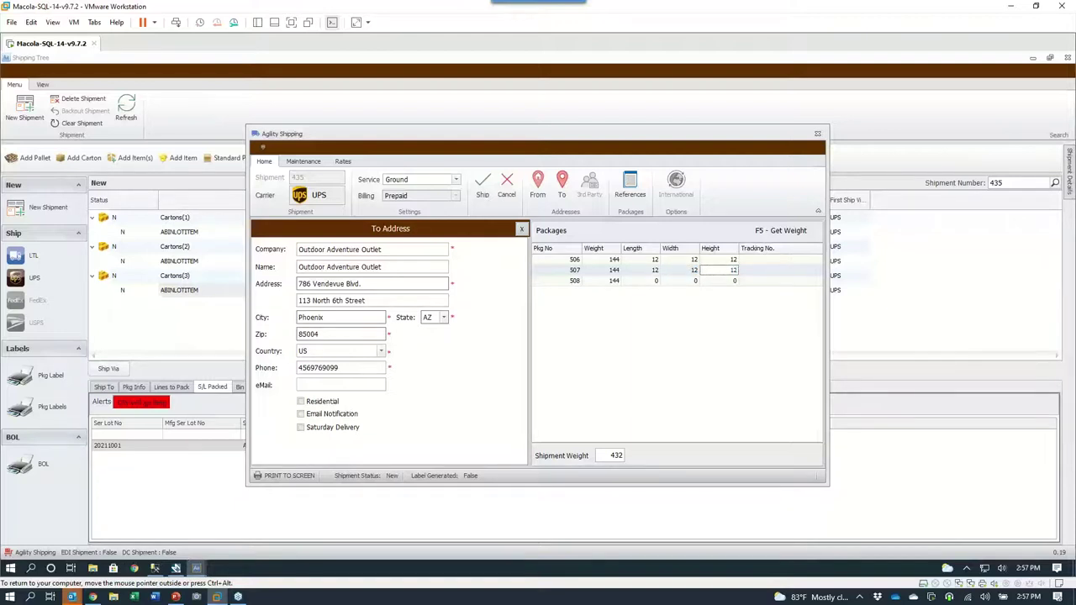
Set the third package's length, width and height to 12 each.
{"action": "key", "text": "Tab"}
{"action": "key", "text": "Tab"}
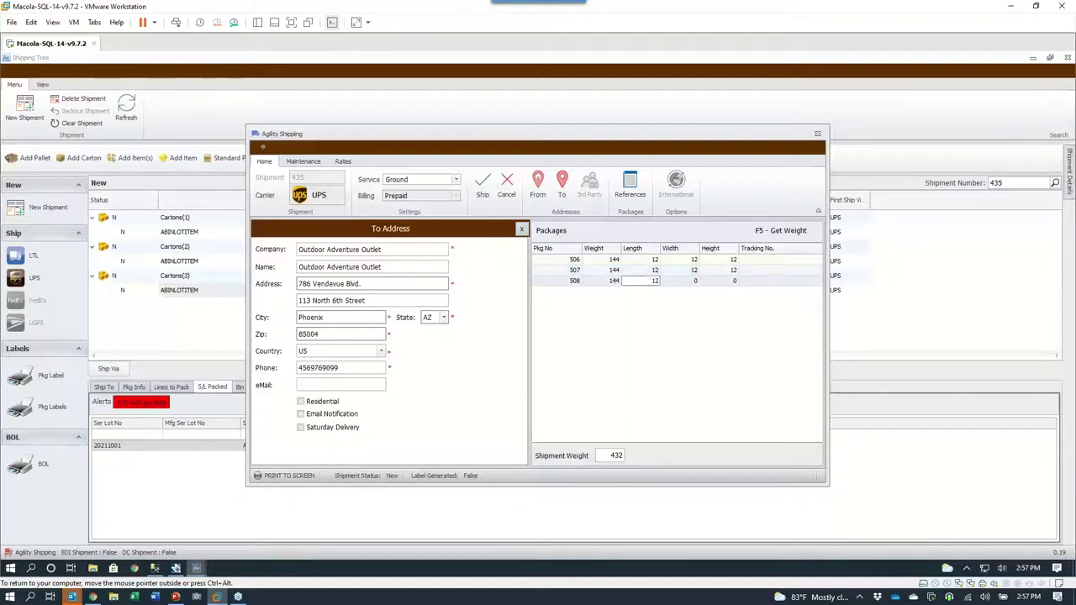
{"action": "key", "text": "Tab"}
{"action": "key", "text": "Tab"}
{"action": "type", "text": "1"}
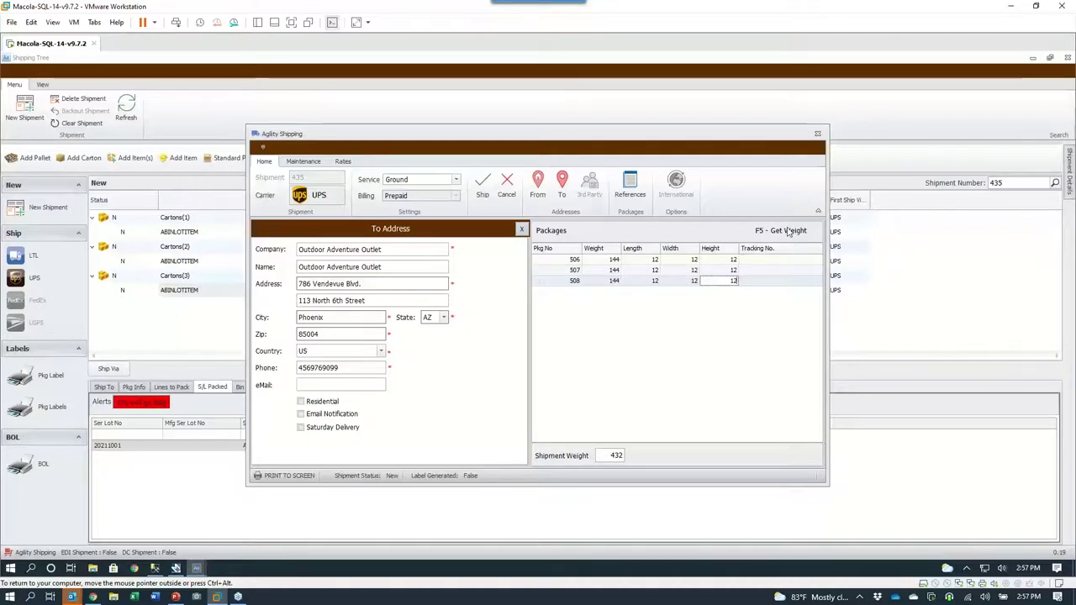
{"action": "key", "text": "Return"}
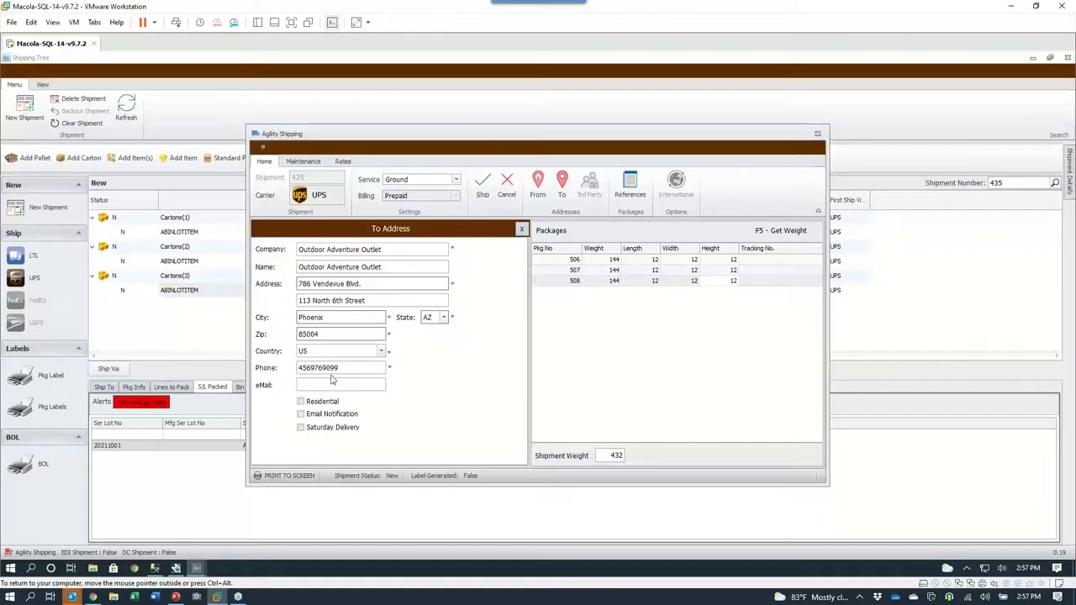
Ship the three packages and print their UPS labels on the Zebra GX420d - ZPL (Copy 1) printer.
{"action": "left_click", "coordinate": [484, 187]}
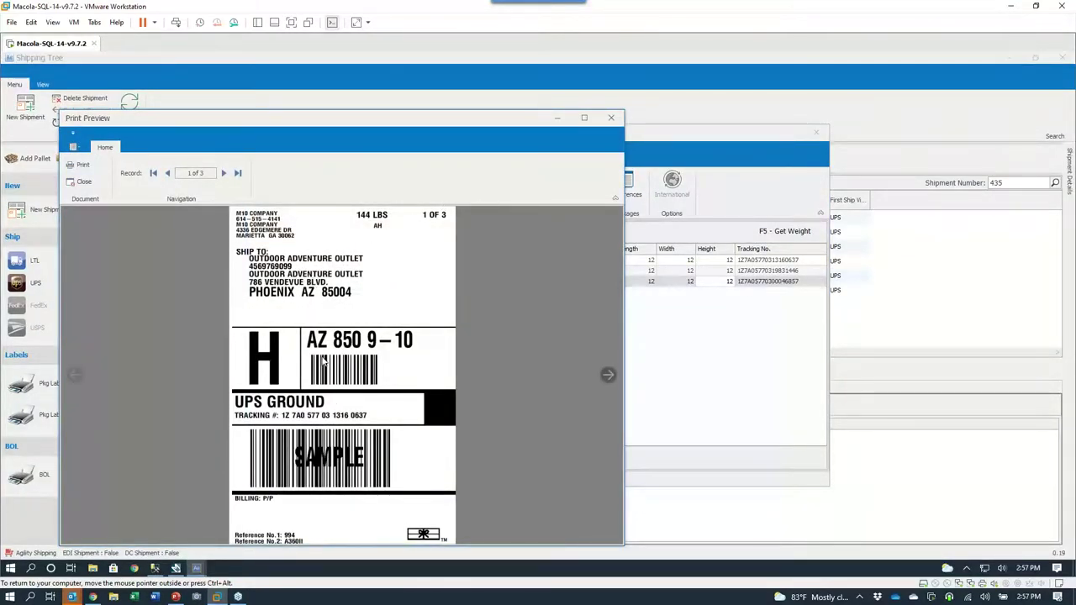
{"action": "left_click", "coordinate": [224, 173]}
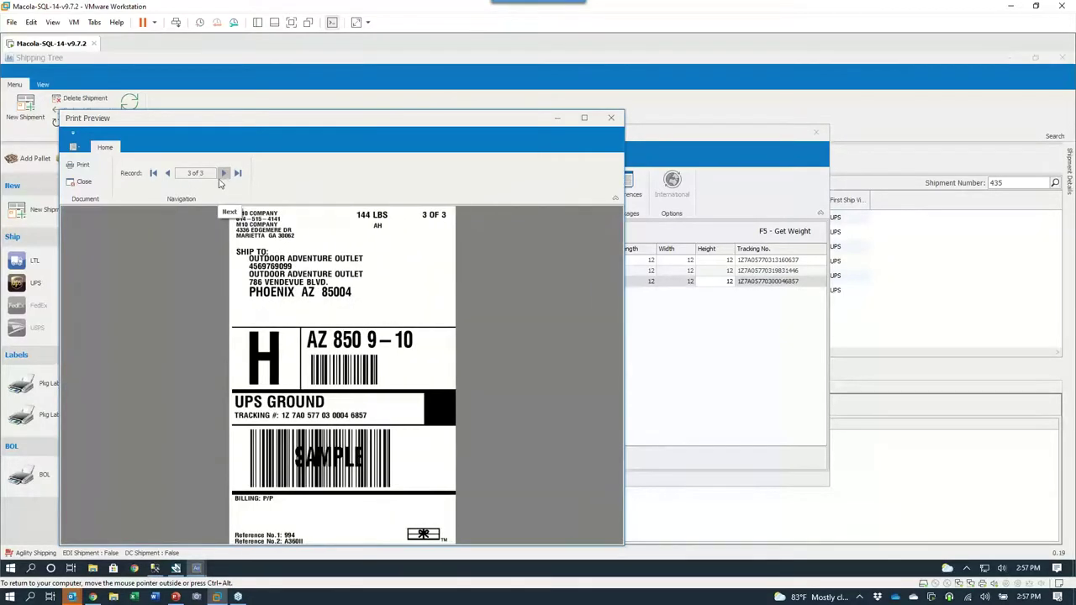
{"action": "left_click", "coordinate": [77, 166]}
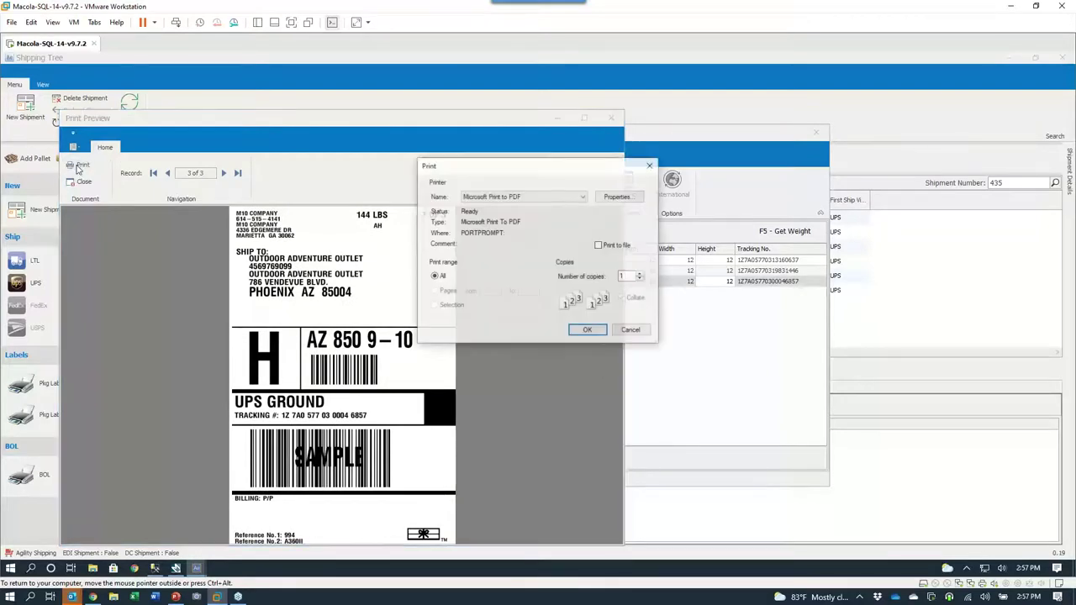
{"action": "left_click", "coordinate": [487, 196]}
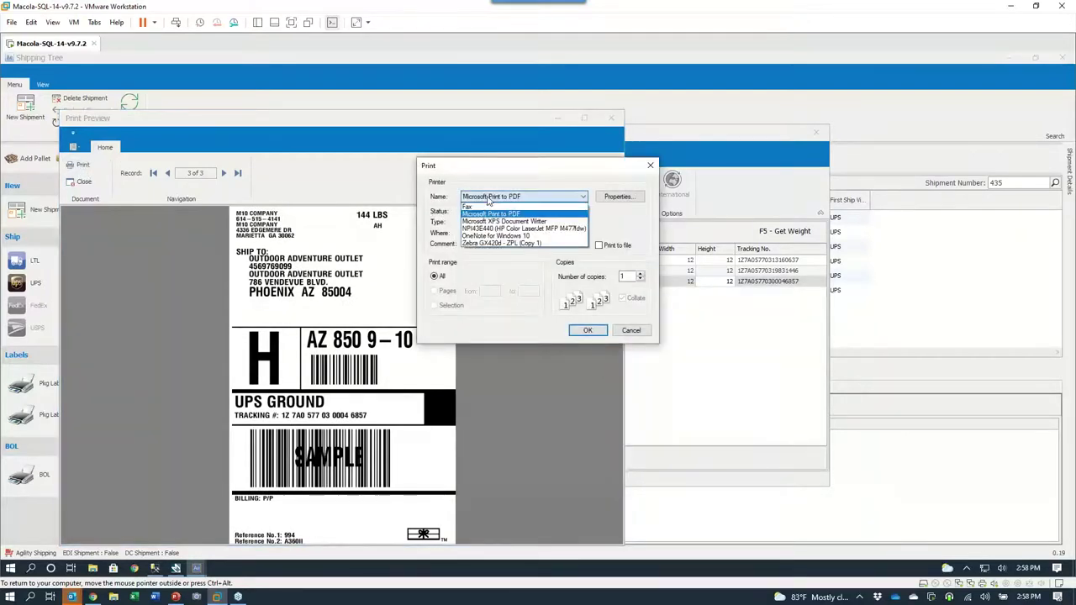
{"action": "left_click", "coordinate": [488, 242]}
{"action": "left_click", "coordinate": [588, 330]}
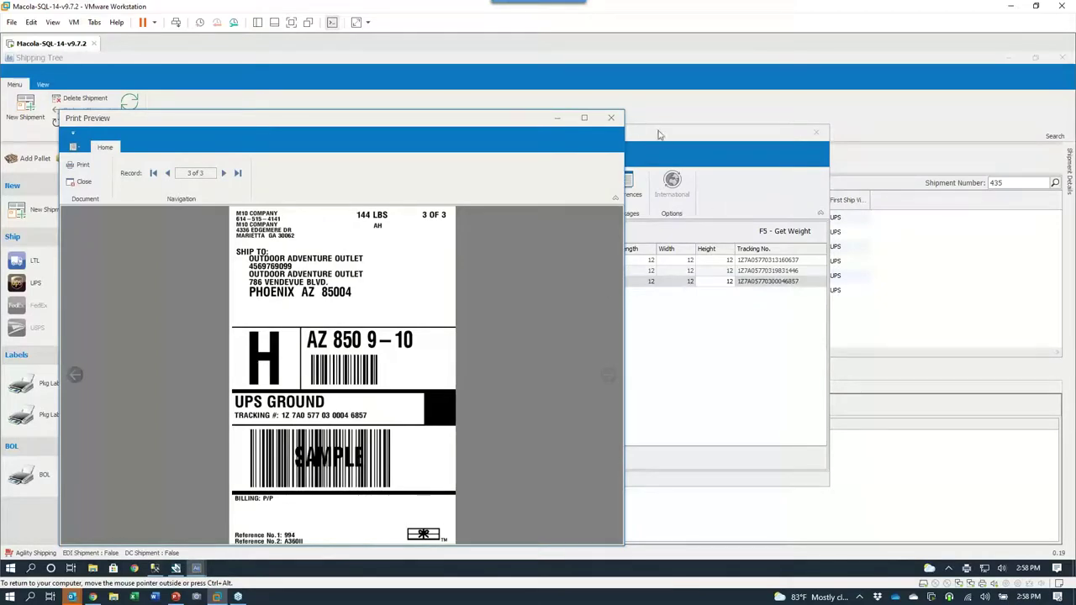
{"action": "left_click", "coordinate": [611, 117]}
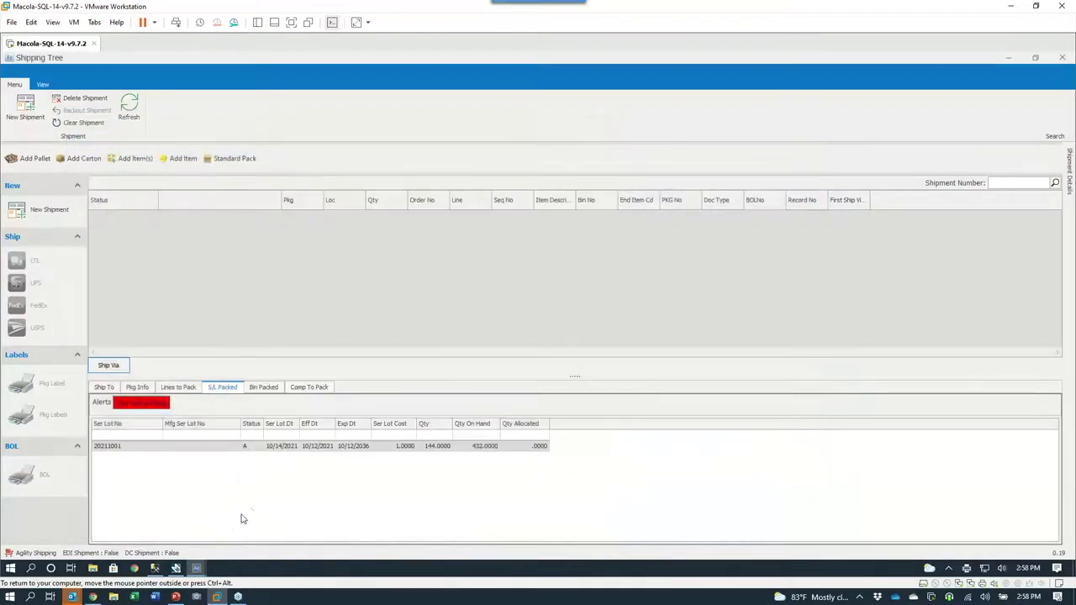
Check the Using Agility 360 transactions slide in PowerPoint, and return to the VMware virtual machine.
{"action": "left_click", "coordinate": [177, 597]}
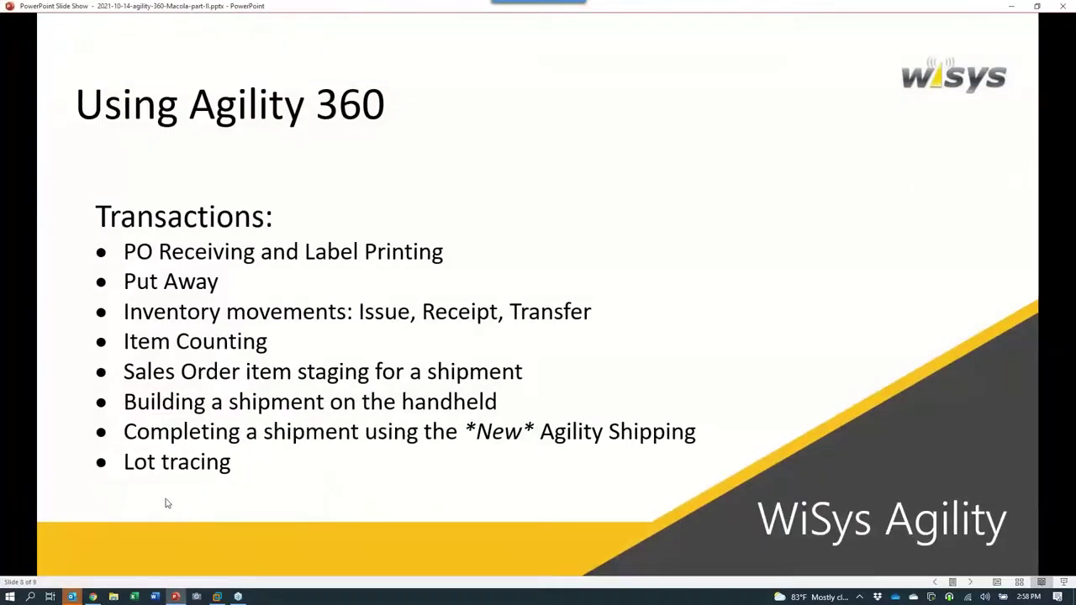
{"action": "scroll", "coordinate": [135, 472], "scroll_direction": "down", "scroll_amount": 1}
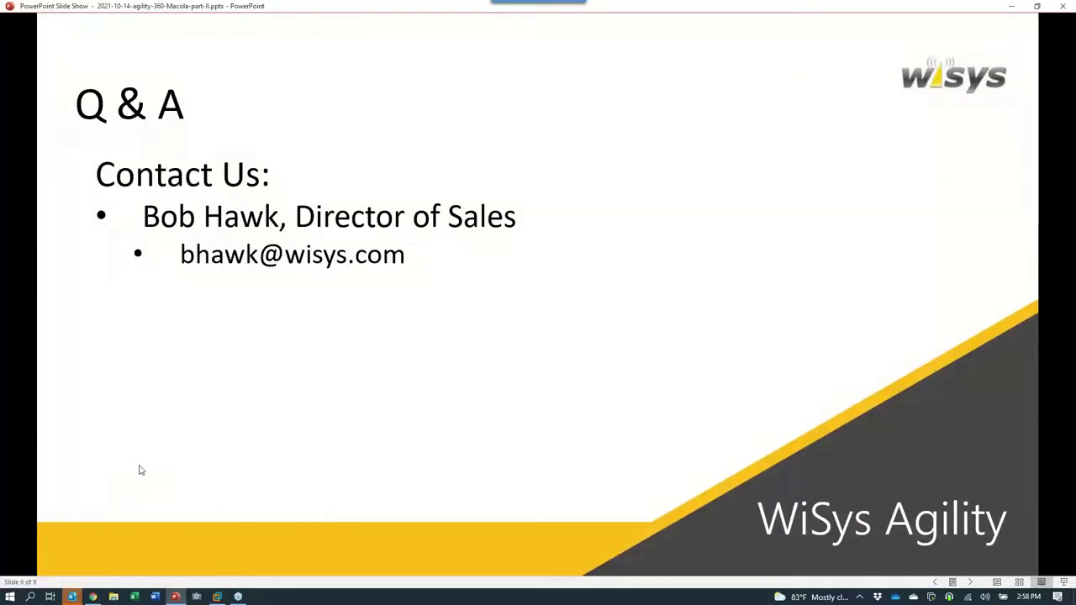
{"action": "scroll", "coordinate": [137, 470], "scroll_direction": "up", "scroll_amount": 1}
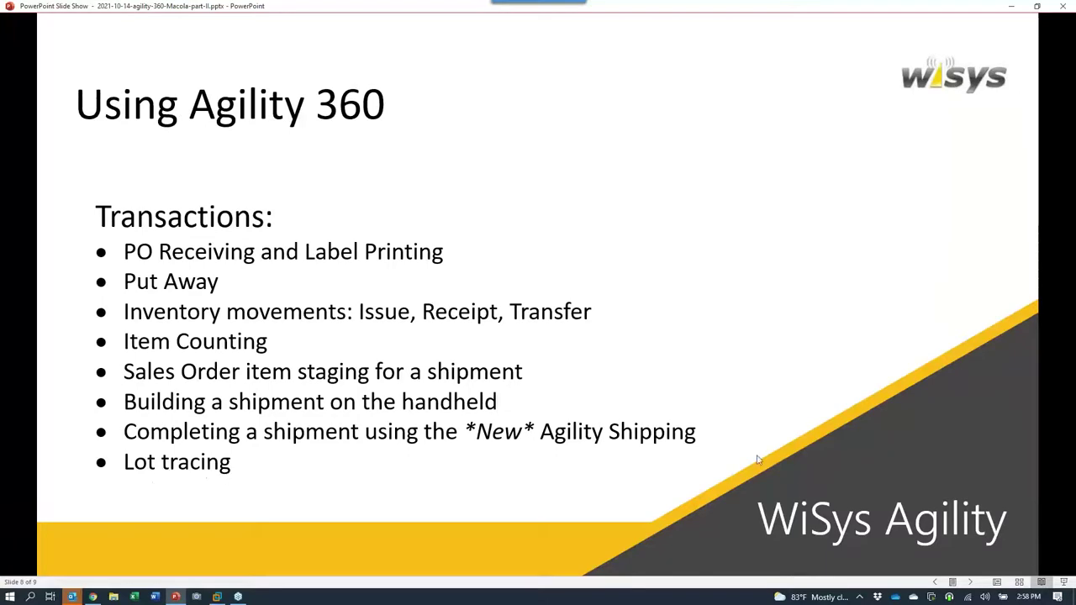
{"action": "left_click", "coordinate": [1011, 7]}
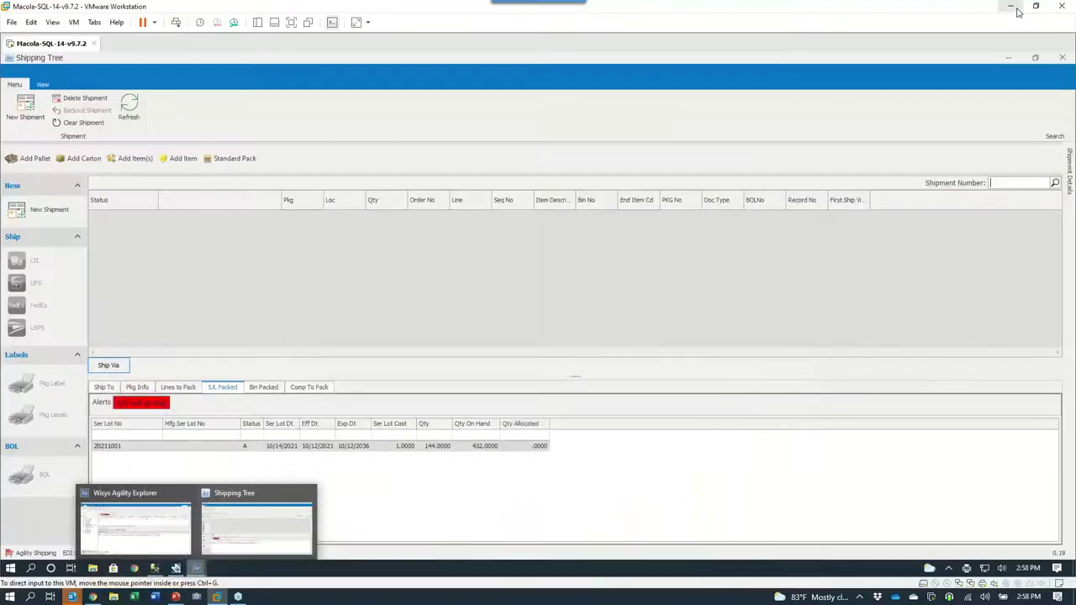
Close the Shipping Tree and run the IM Inv Ser/Lot Trace with starting and ending lot number 20211001.
{"action": "left_click", "coordinate": [1061, 58]}
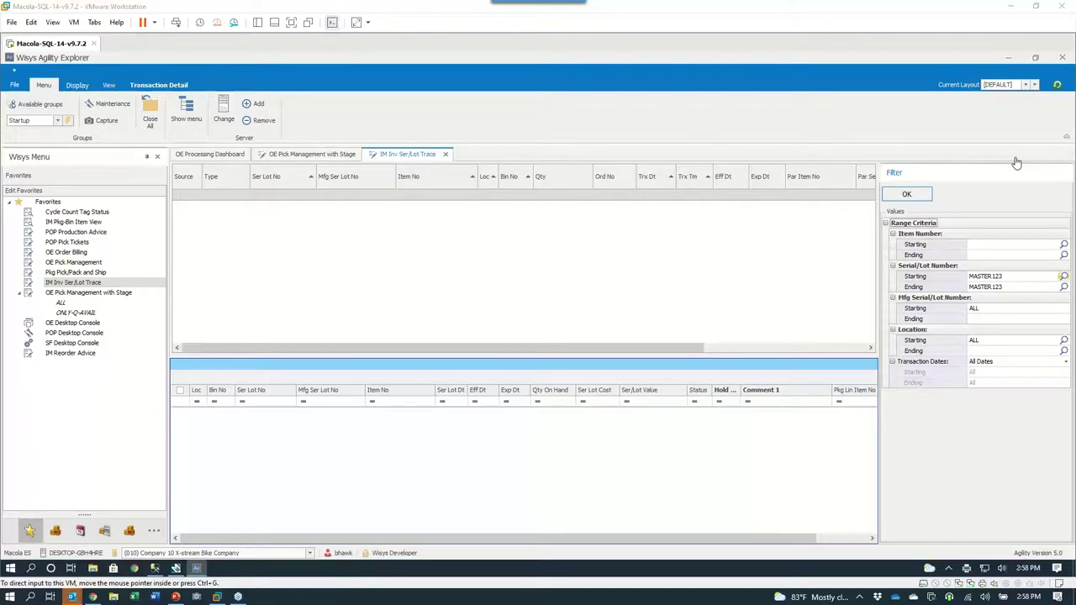
{"action": "left_click", "coordinate": [1017, 283]}
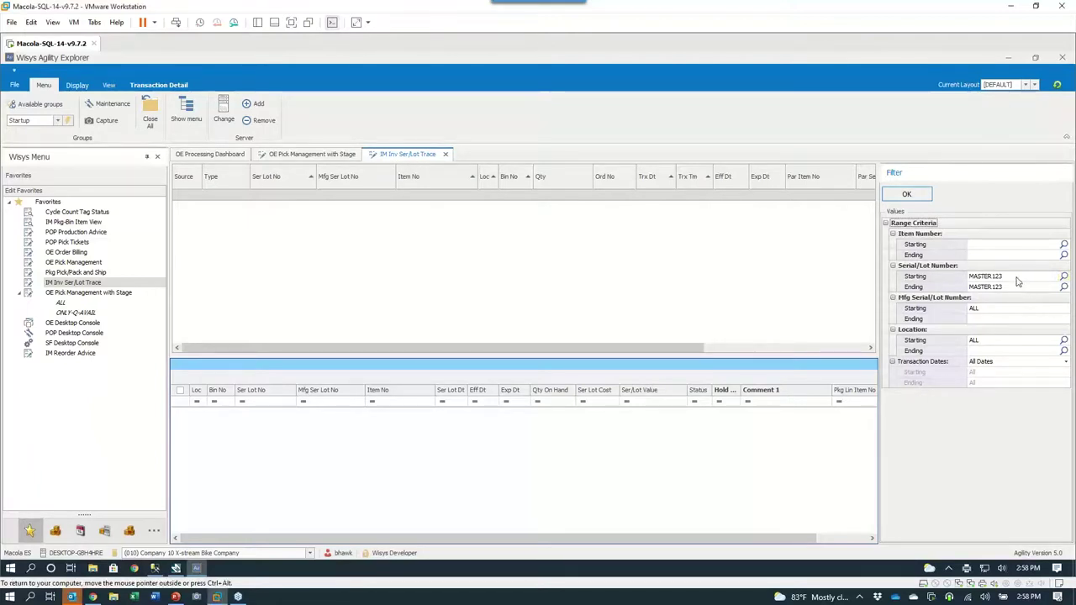
{"action": "left_click", "coordinate": [1007, 276]}
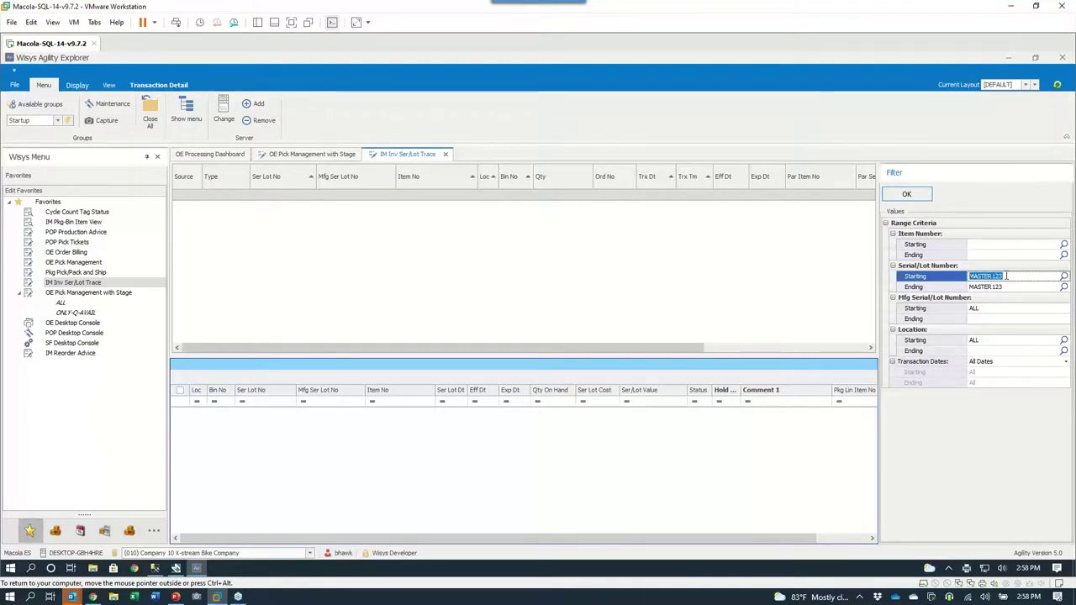
{"action": "type", "text": "20211001"}
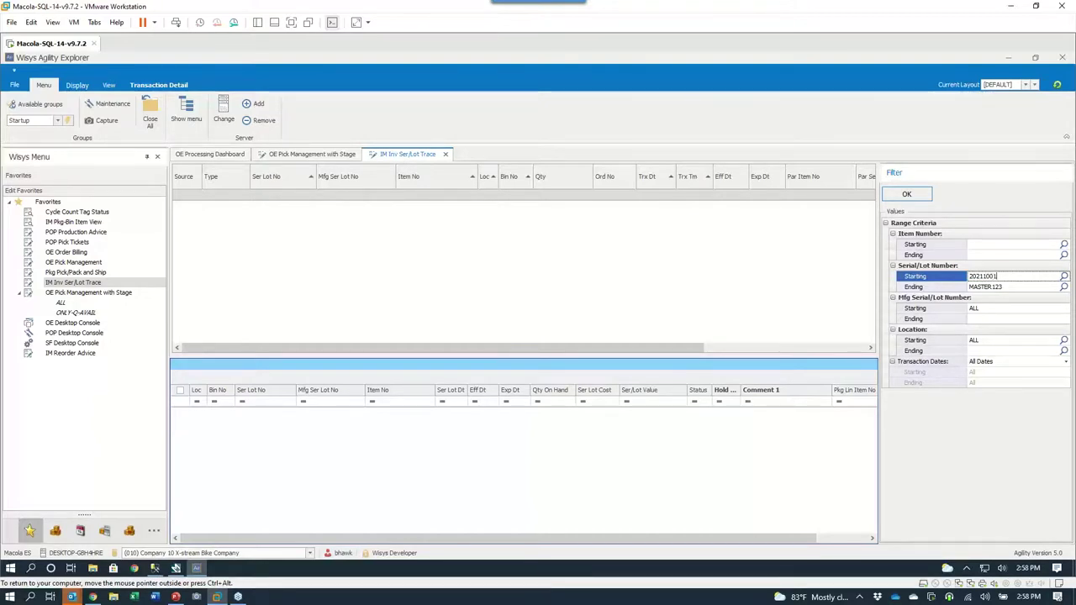
{"action": "key", "text": "Tab"}
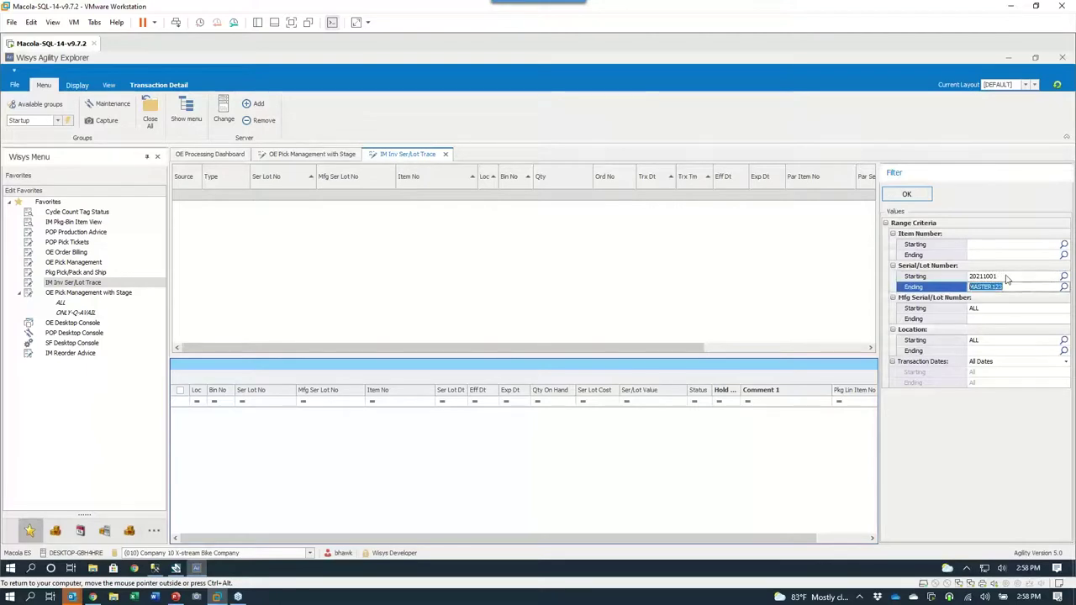
{"action": "type", "text": "2"}
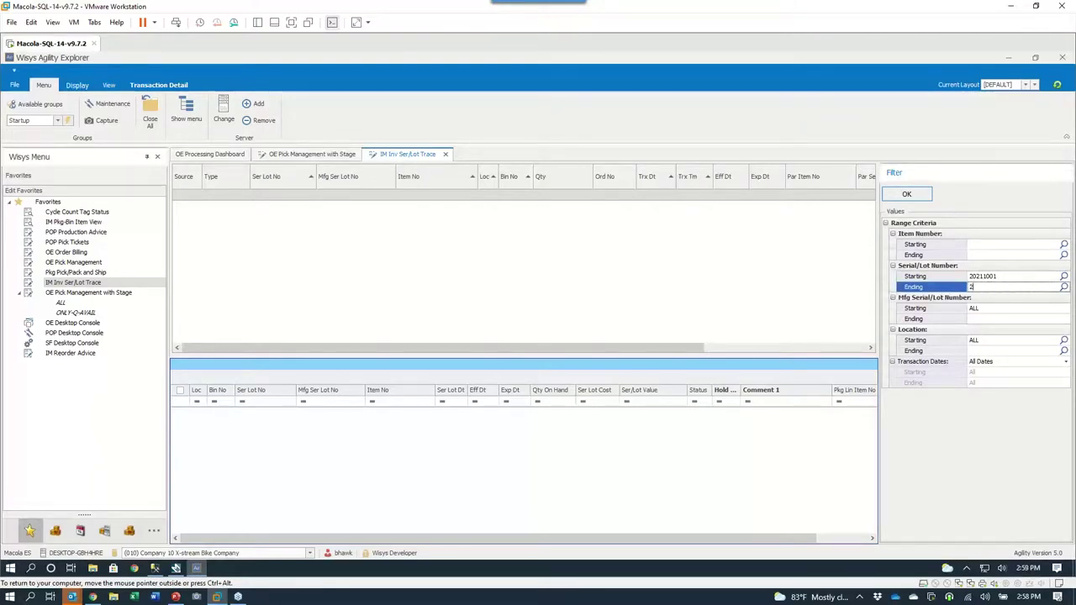
{"action": "type", "text": "0211001"}
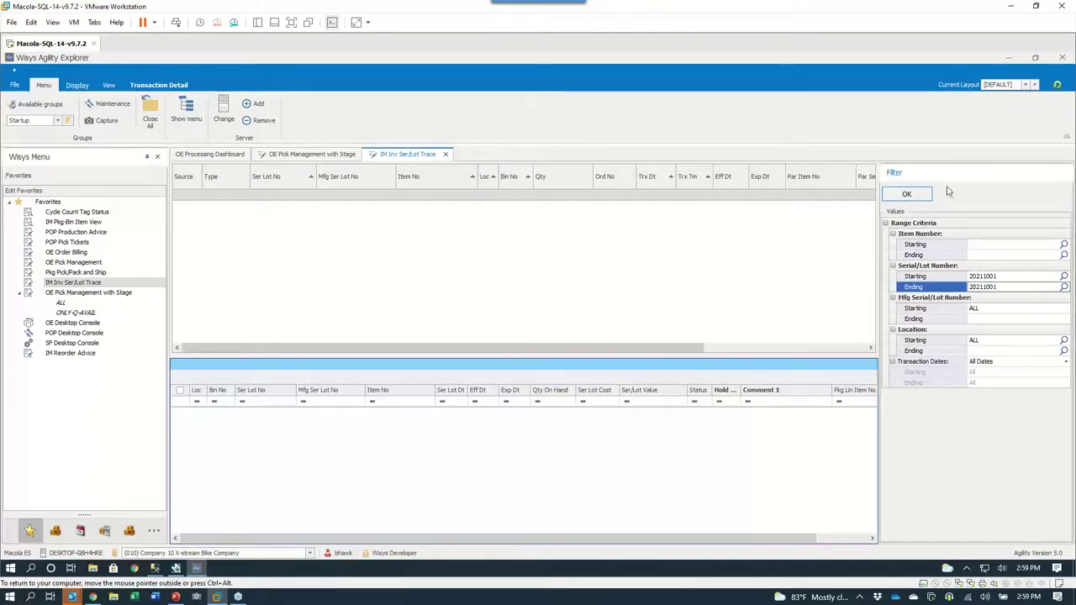
{"action": "left_click", "coordinate": [908, 194]}
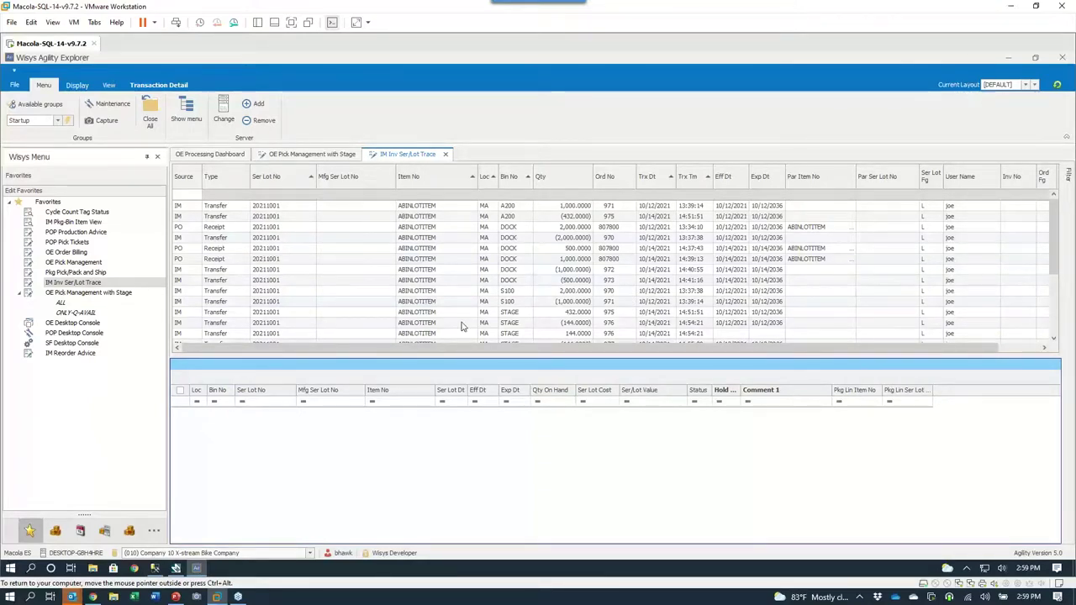
Sort the enlarged lot trace grid by source and select the OE Issue transaction.
{"action": "left_click_drag", "start_coordinate": [418, 356], "coordinate": [411, 456]}
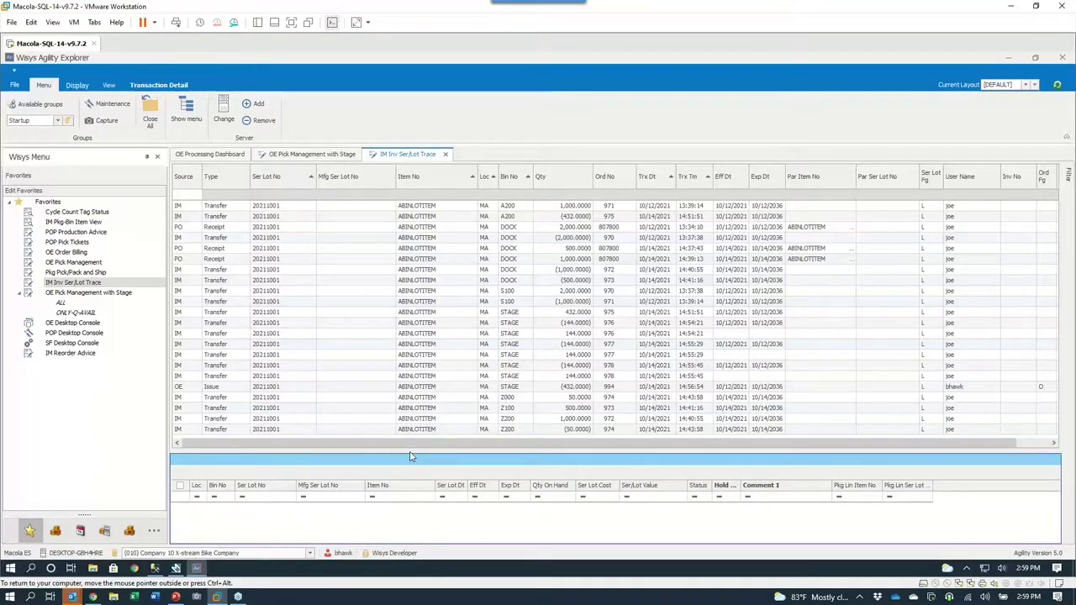
{"action": "left_click", "coordinate": [180, 178]}
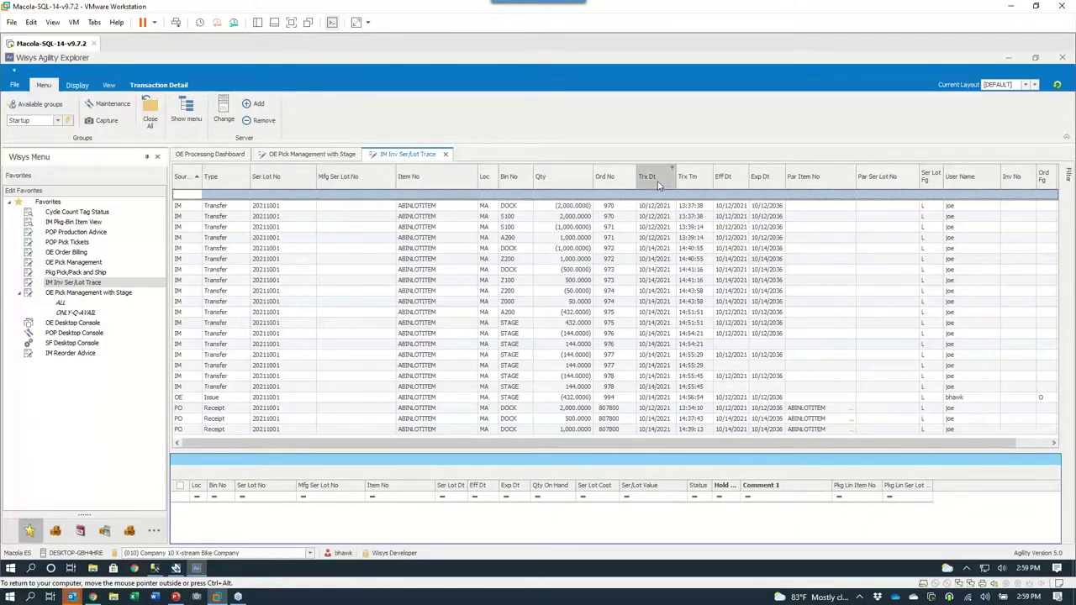
{"action": "left_click", "coordinate": [182, 398]}
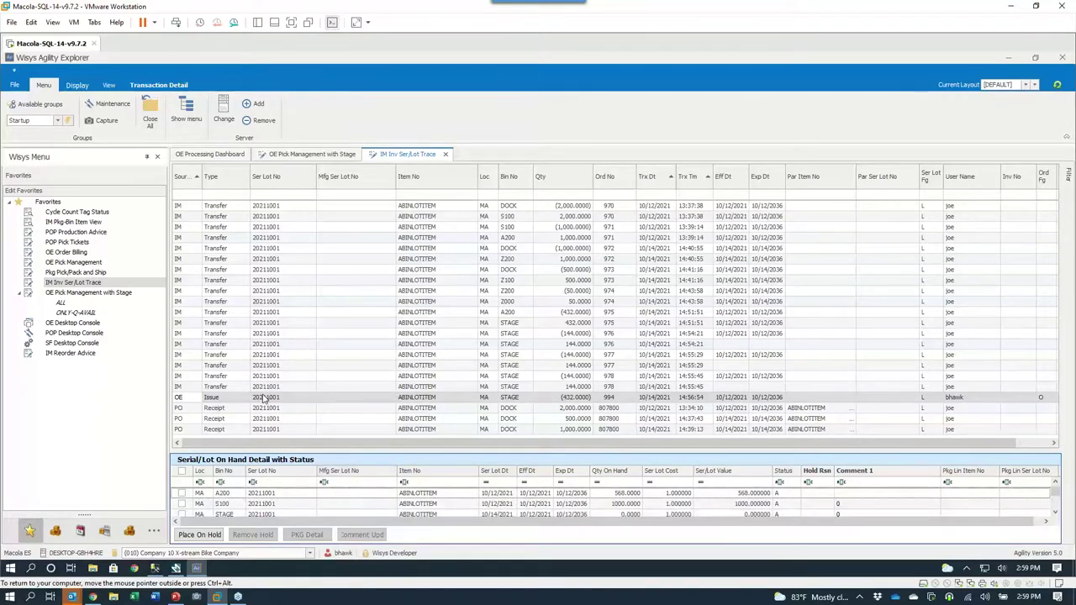
{"action": "left_click", "coordinate": [228, 400]}
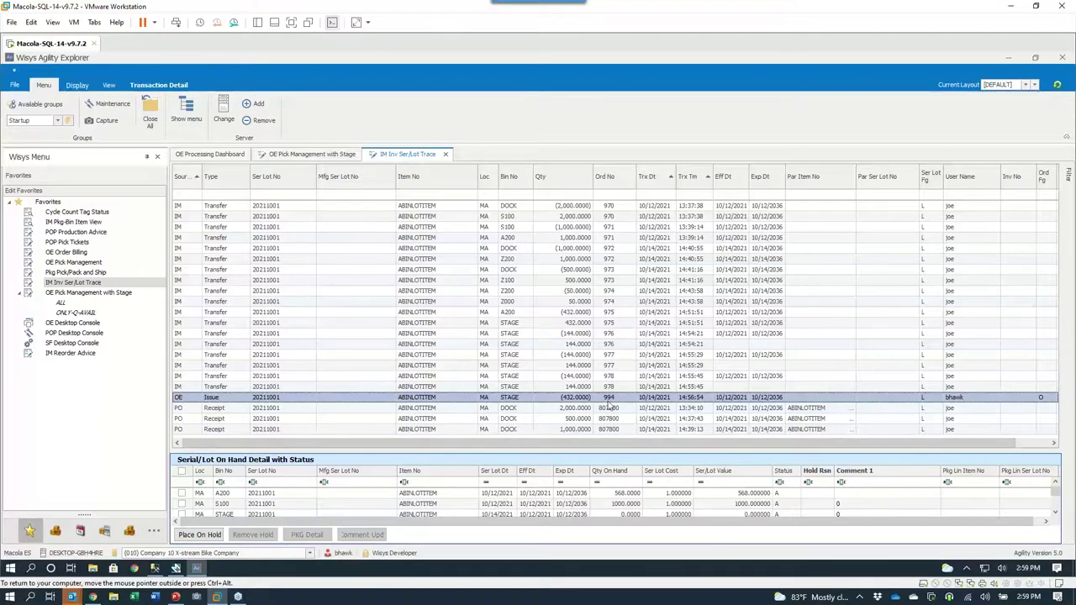
Open the open-order details of the OE Issue transaction and check its customer number.
{"action": "left_click", "coordinate": [162, 88]}
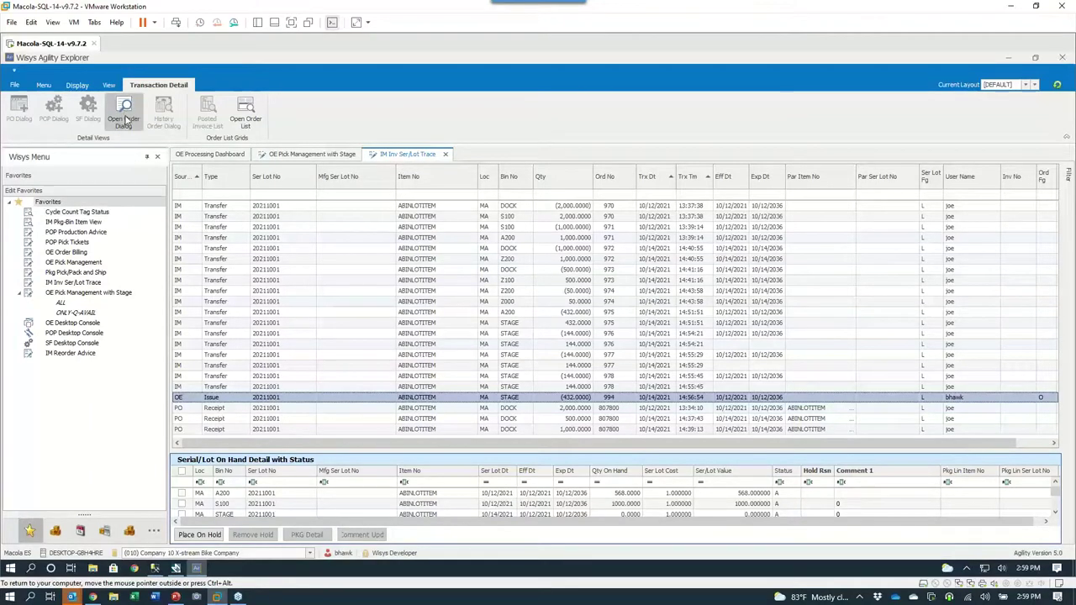
{"action": "left_click", "coordinate": [183, 409]}
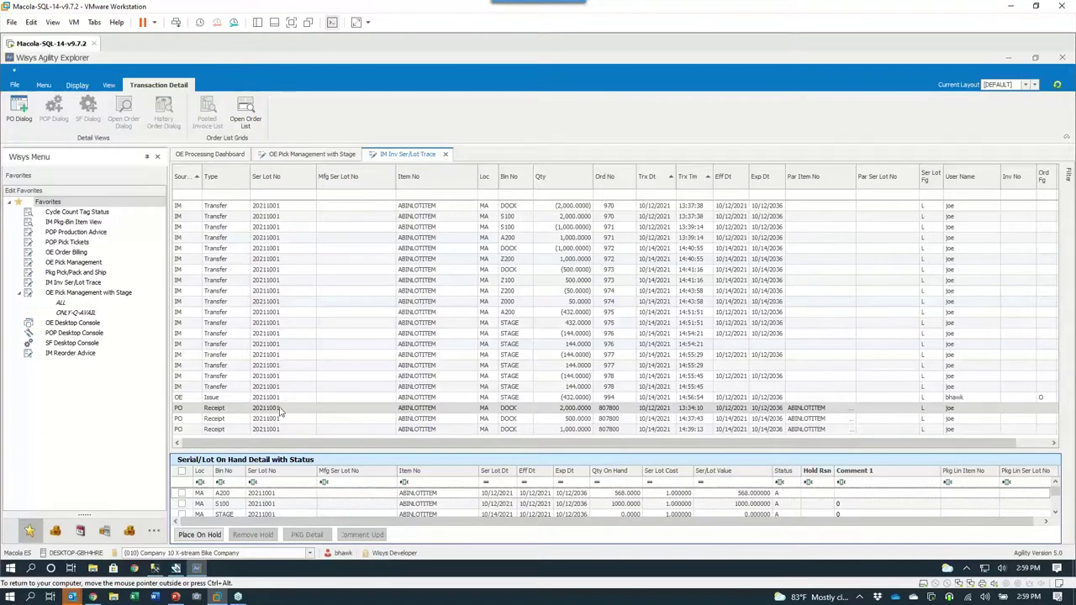
{"action": "left_click", "coordinate": [232, 398]}
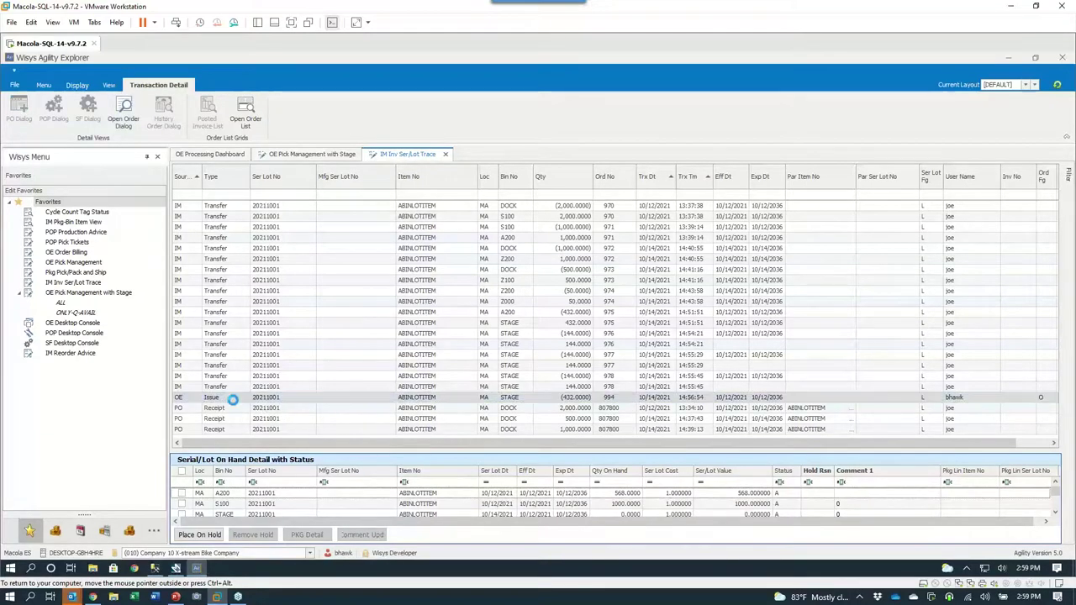
{"action": "left_click", "coordinate": [124, 109]}
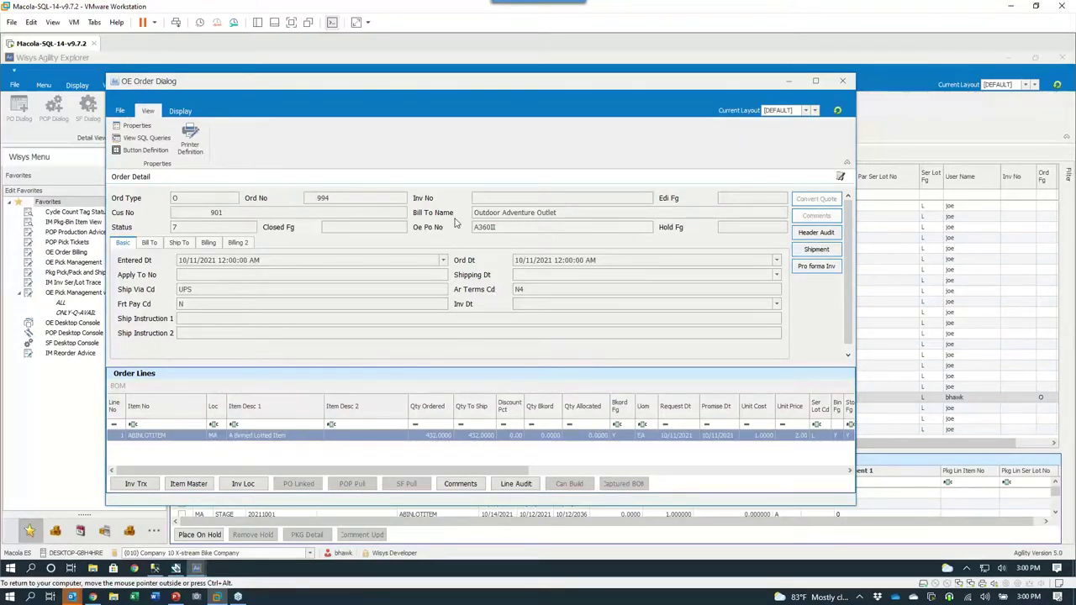
{"action": "left_click_drag", "start_coordinate": [224, 214], "coordinate": [211, 217]}
Review the order's pro forma invoice with its carton tracking details, and close the invoice and the order dialog.
{"action": "left_click", "coordinate": [818, 267]}
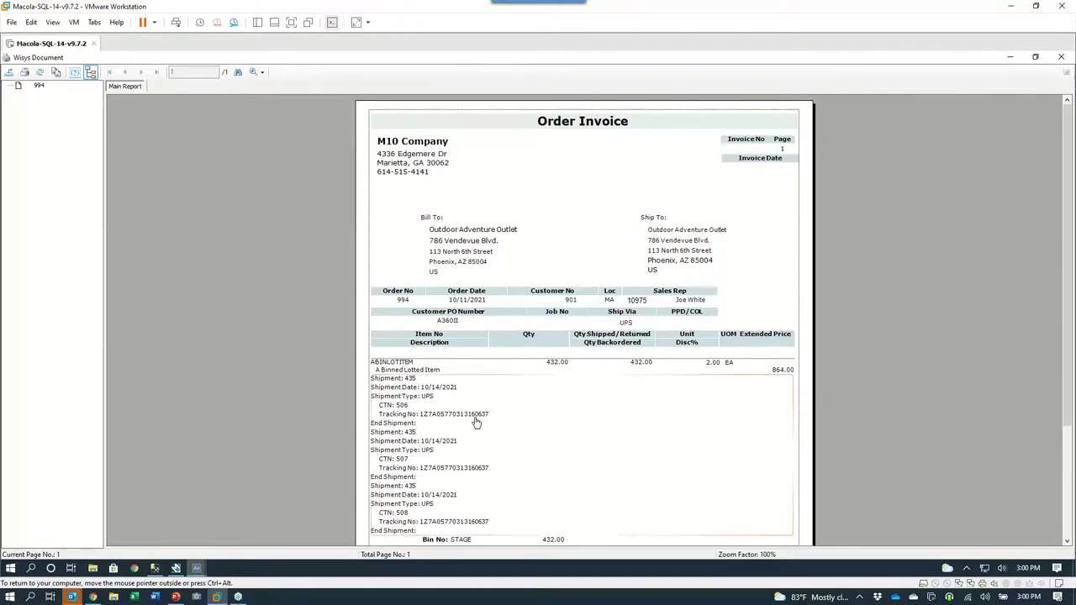
{"action": "scroll", "coordinate": [496, 409], "scroll_direction": "down", "scroll_amount": 3}
{"action": "scroll", "coordinate": [496, 409], "scroll_direction": "up", "scroll_amount": 3}
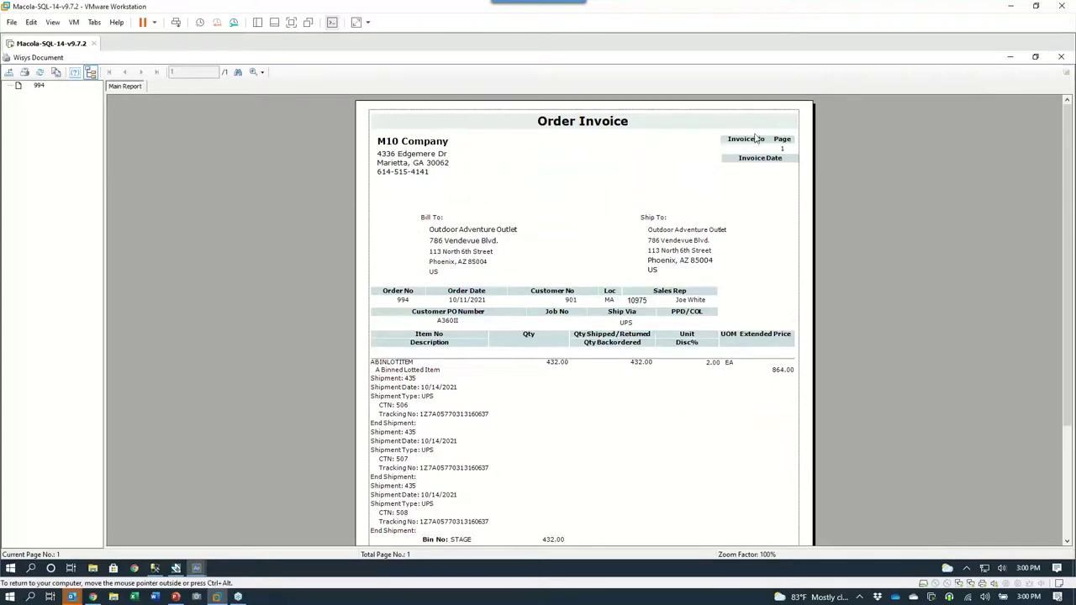
{"action": "left_click", "coordinate": [1061, 56]}
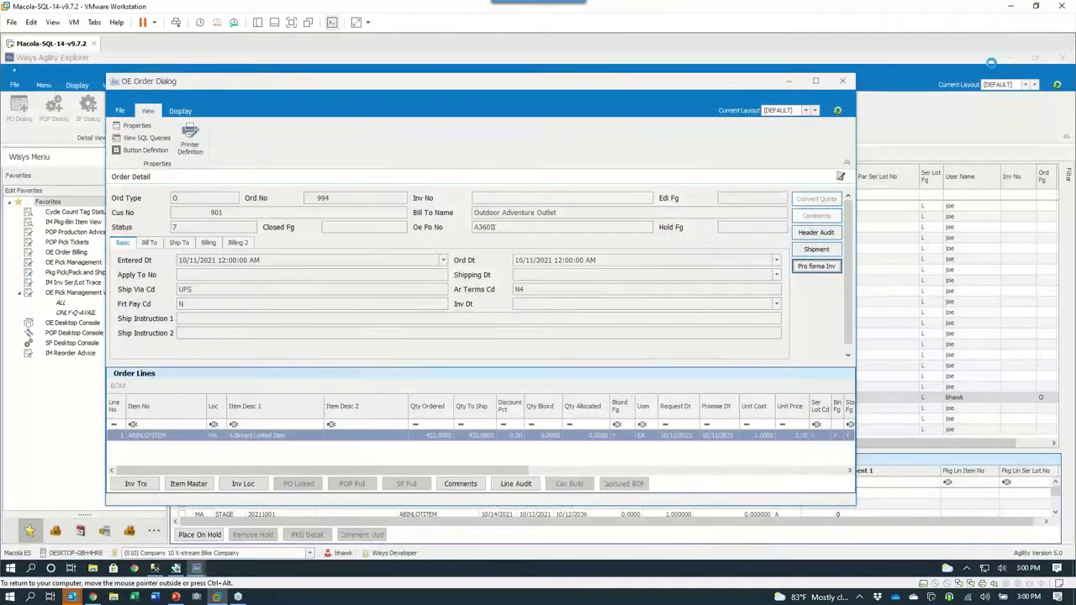
{"action": "left_click", "coordinate": [843, 82]}
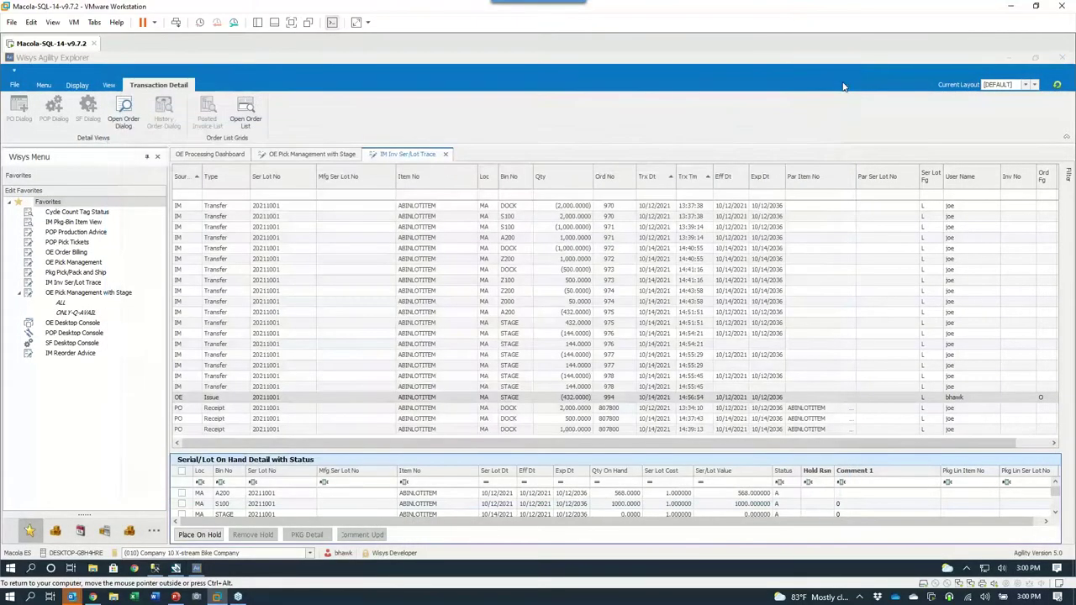
Open the purchase order details behind the 2,000-unit PO Receipt transaction in the lot trace.
{"action": "left_click", "coordinate": [182, 408]}
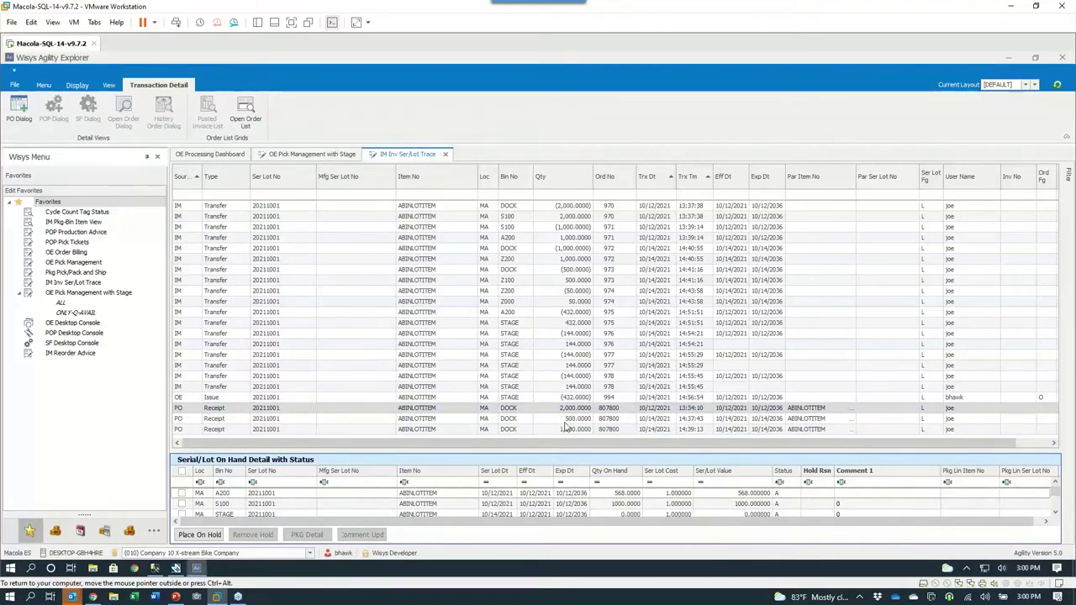
{"action": "left_click", "coordinate": [263, 412]}
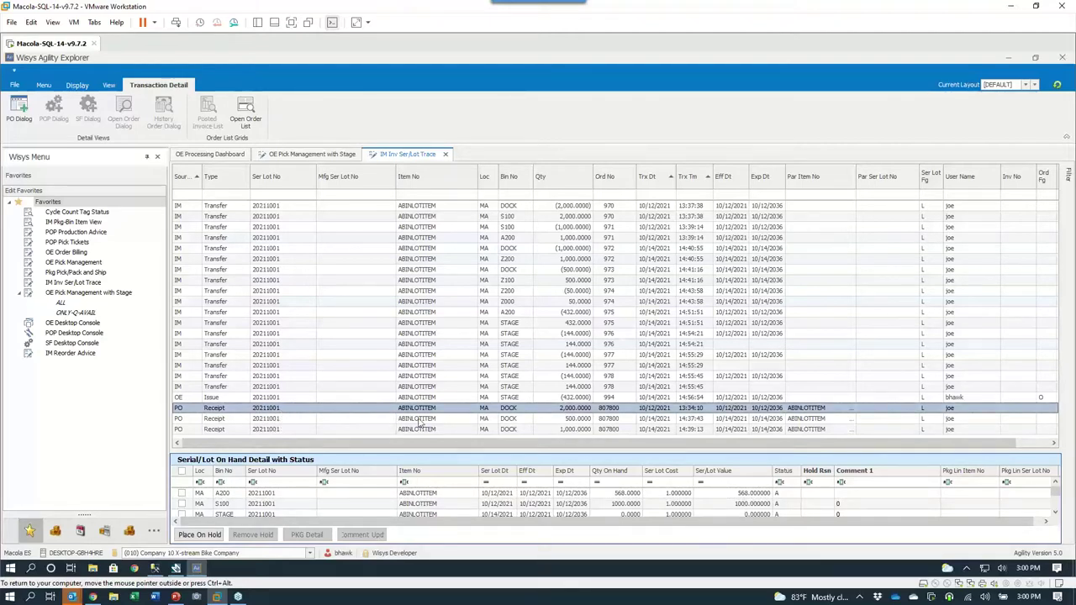
{"action": "left_click", "coordinate": [13, 112]}
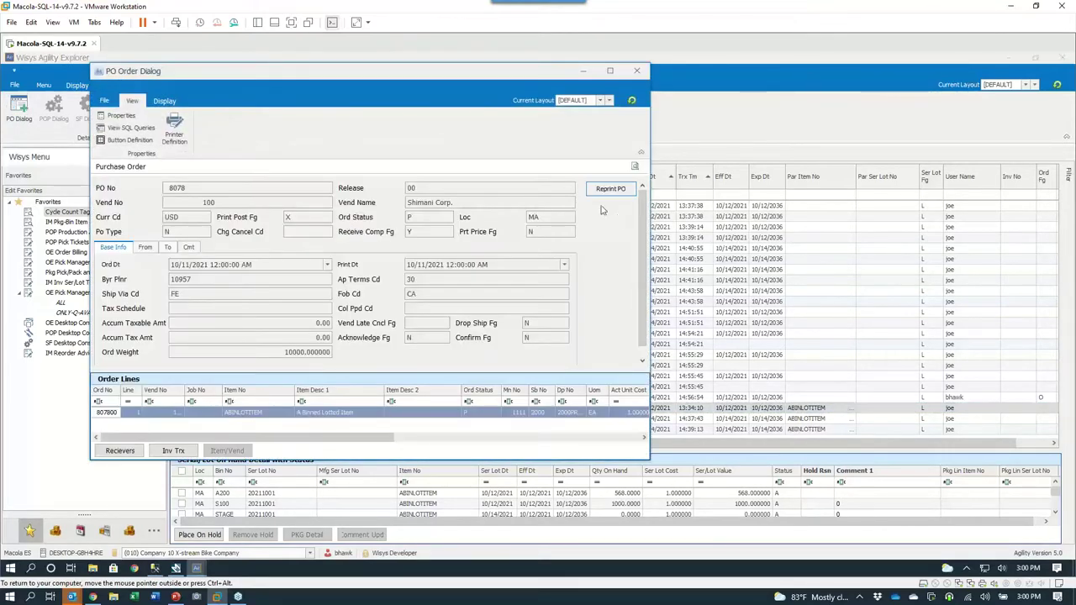
Preview the purchase order reprint in an enlarged window, and close the document and the PO dialog.
{"action": "left_click", "coordinate": [602, 192]}
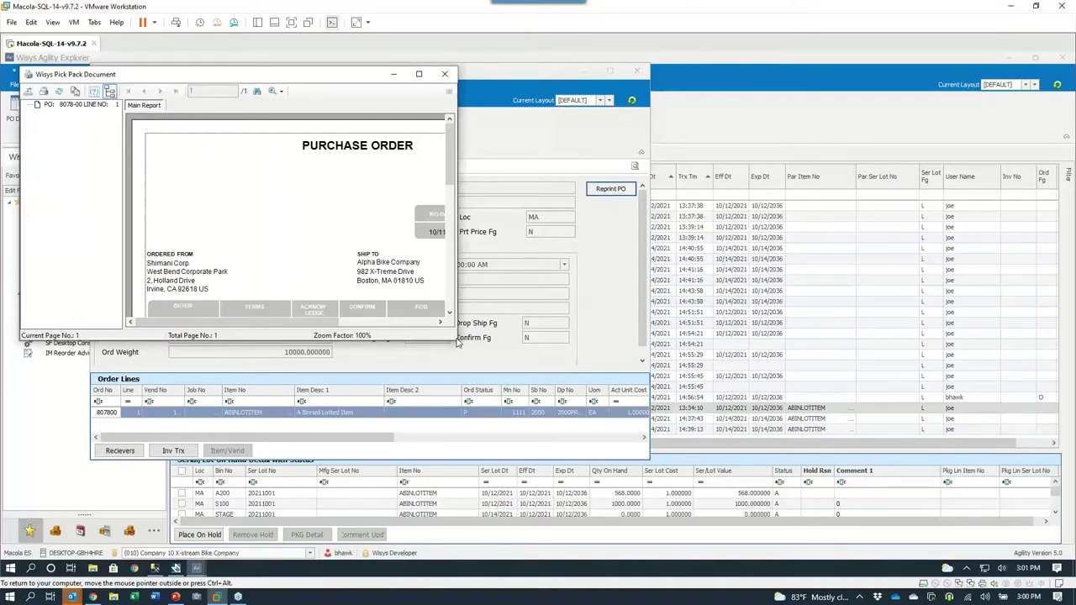
{"action": "left_click_drag", "start_coordinate": [455, 340], "coordinate": [807, 542]}
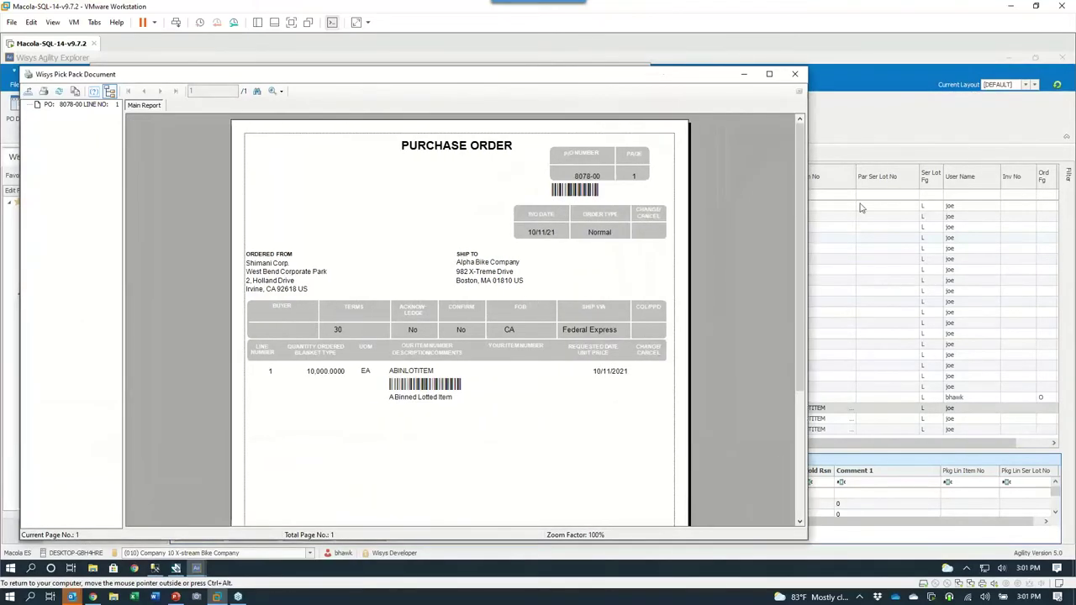
{"action": "left_click", "coordinate": [794, 74]}
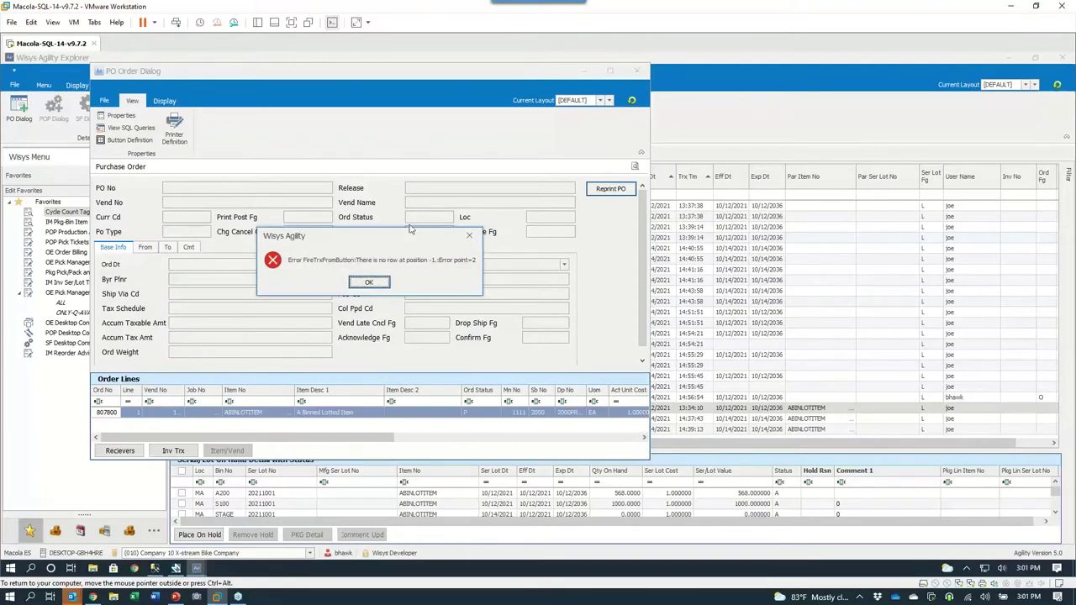
{"action": "left_click", "coordinate": [469, 235]}
{"action": "left_click", "coordinate": [638, 73]}
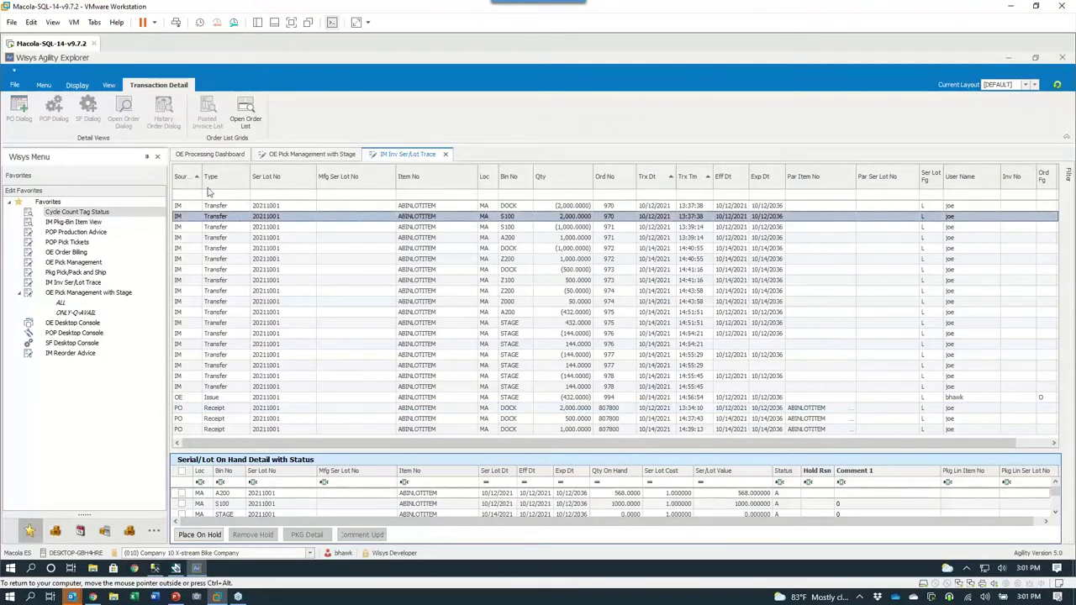
Show the Excel export options for the lot trace grids.
{"action": "left_click", "coordinate": [80, 88]}
{"action": "left_click", "coordinate": [106, 116]}
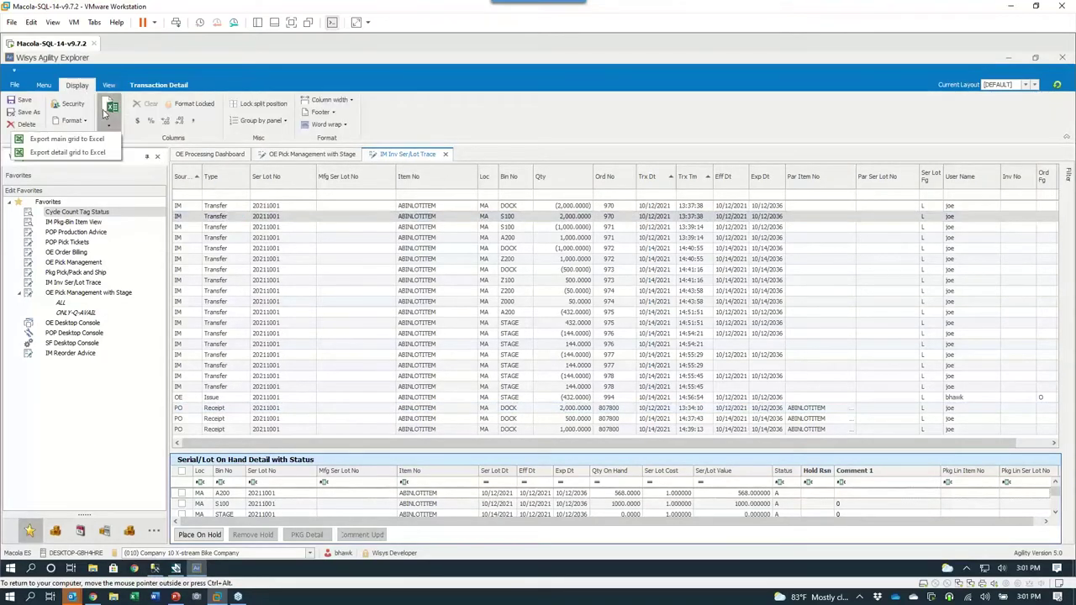